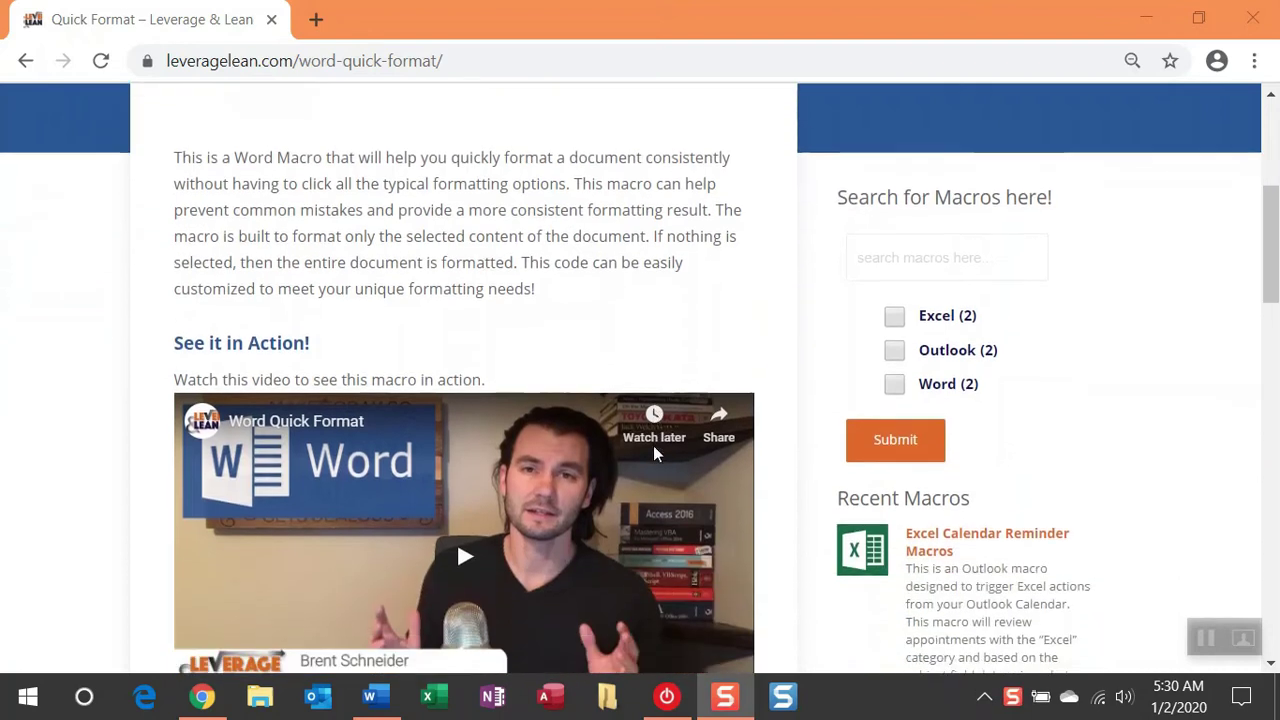
- Copy the complete QuickFormat macro code from The Code section of the web page
scroll(655, 454, up, 1)
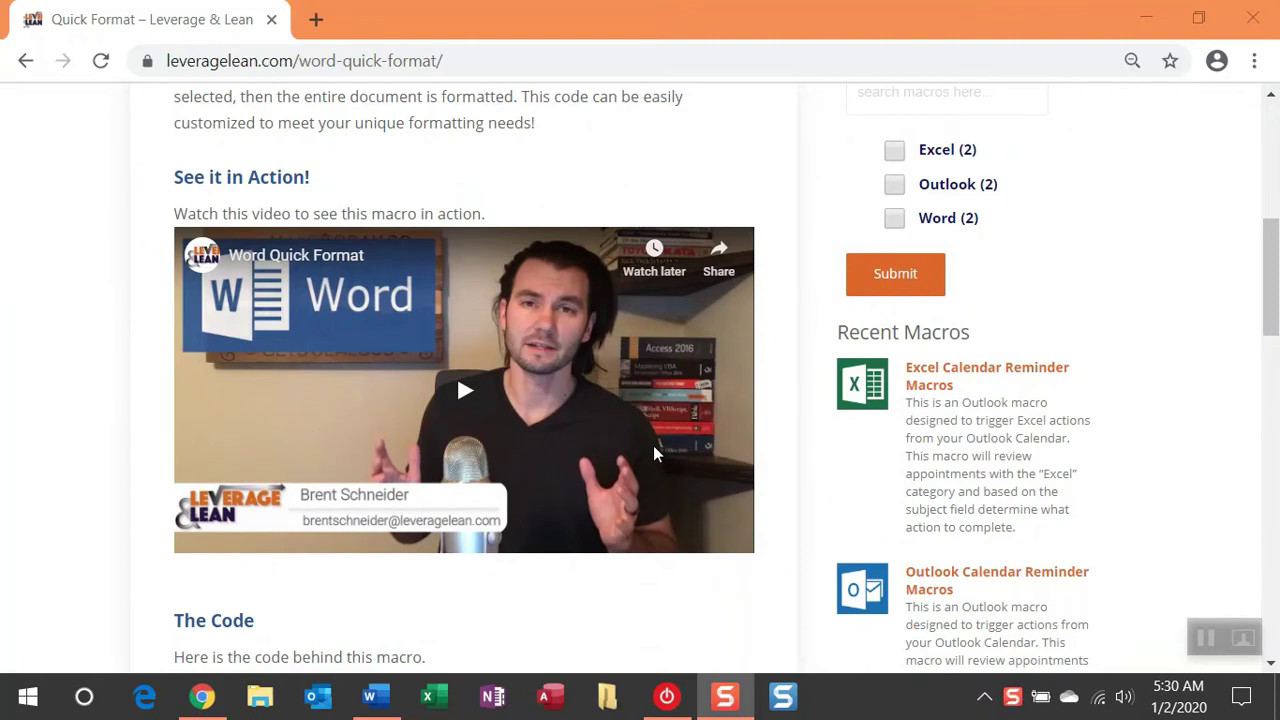
scroll(655, 454, up, 1)
scroll(655, 454, down, 2)
scroll(655, 454, down, 4)
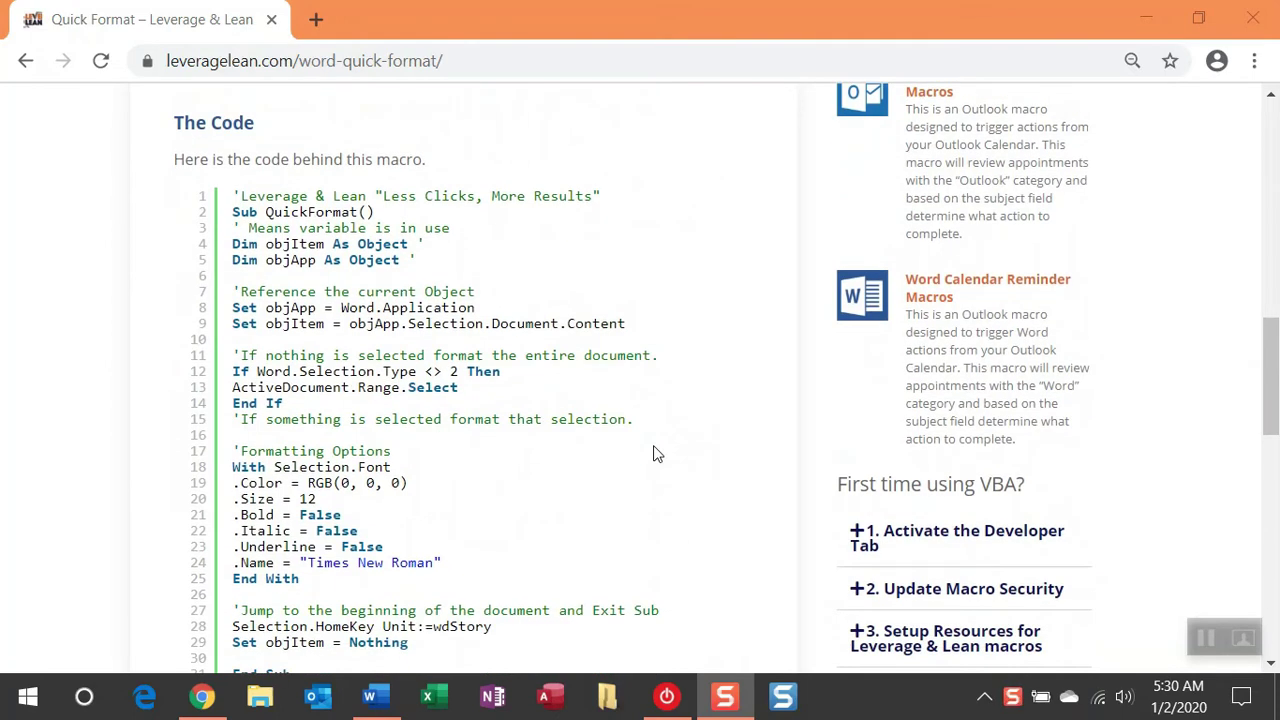
scroll(655, 454, down, 1)
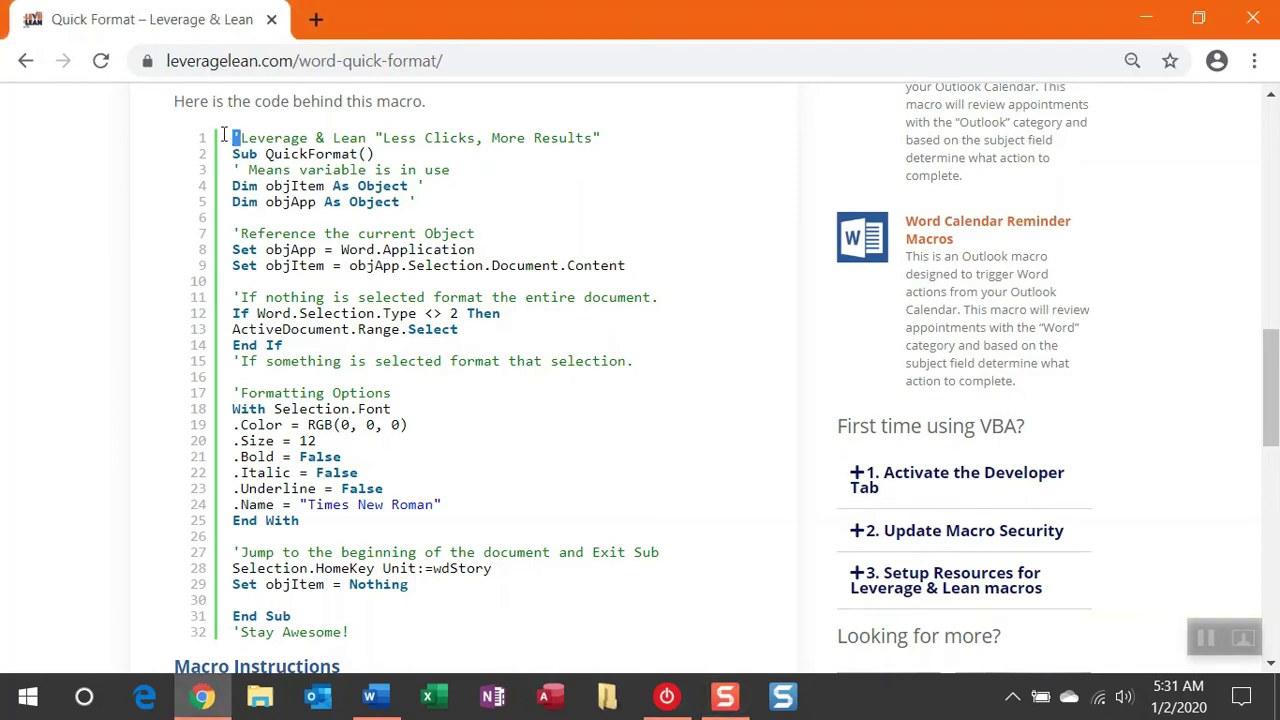
triple_click(224, 137)
right_click(264, 147)
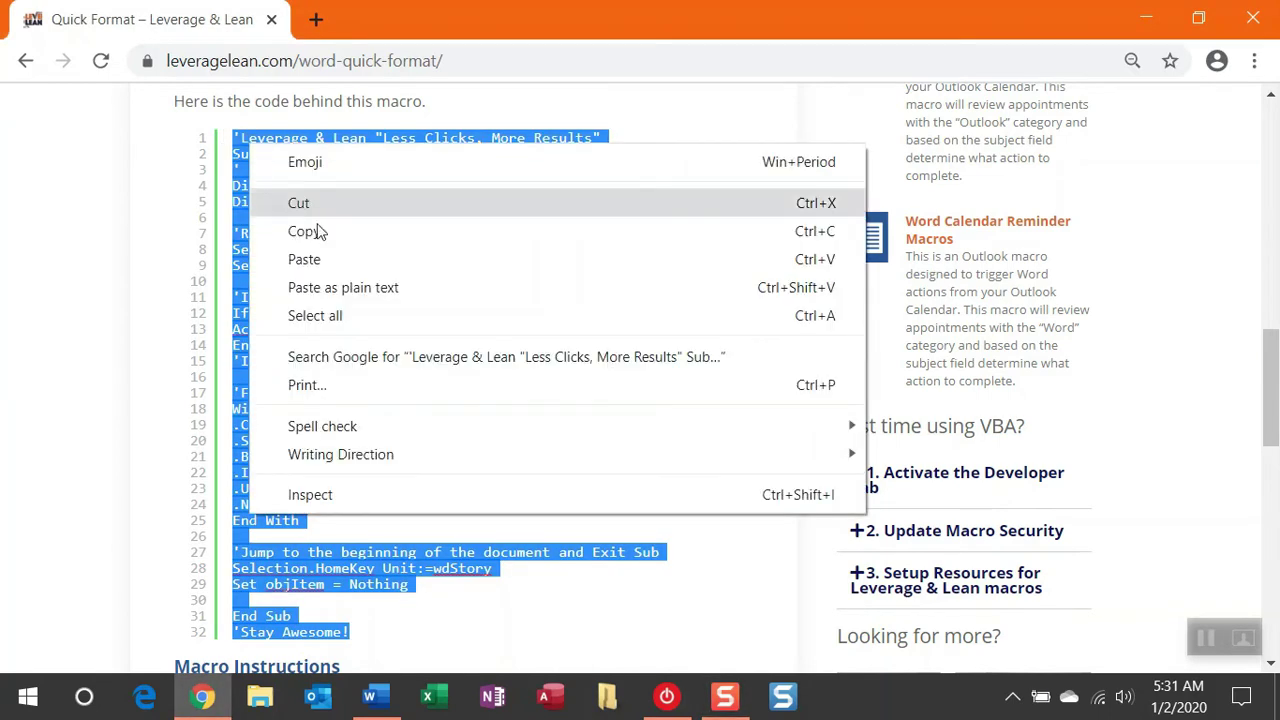
click(300, 229)
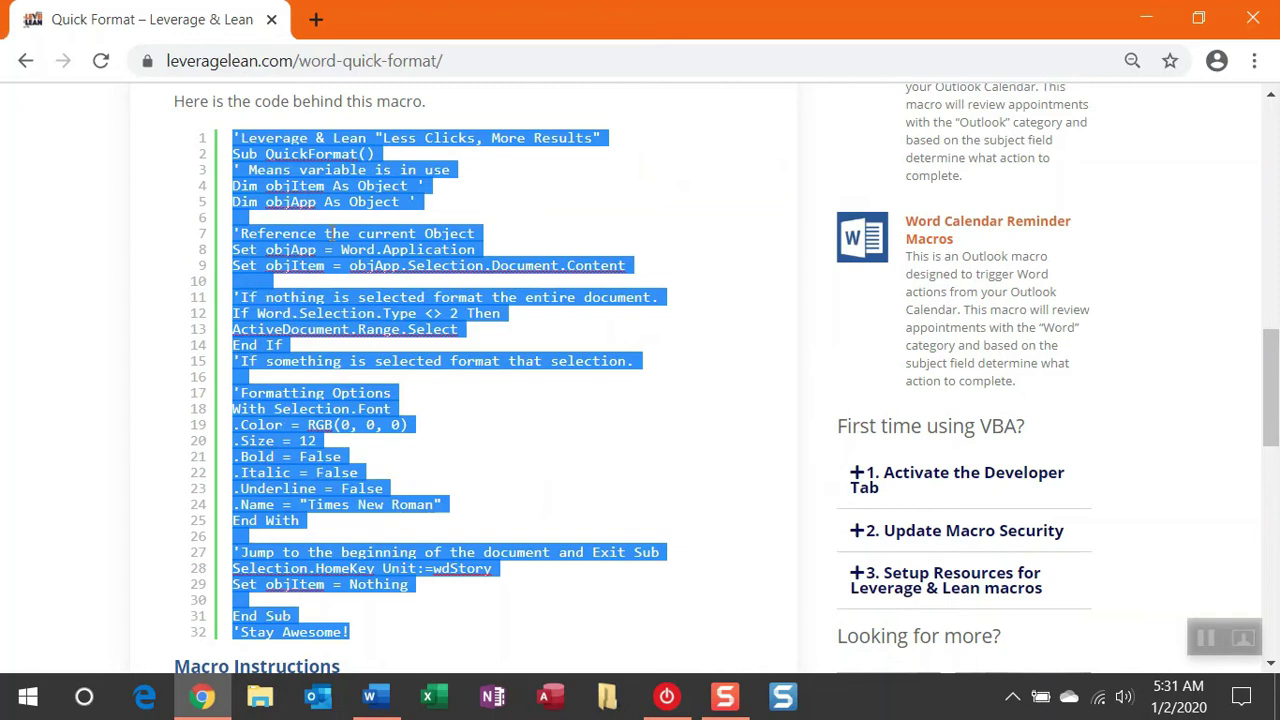
- Switch to the Quick Format.docm document in Word and insert a new module into its project in the Visual Basic editor
click(372, 697)
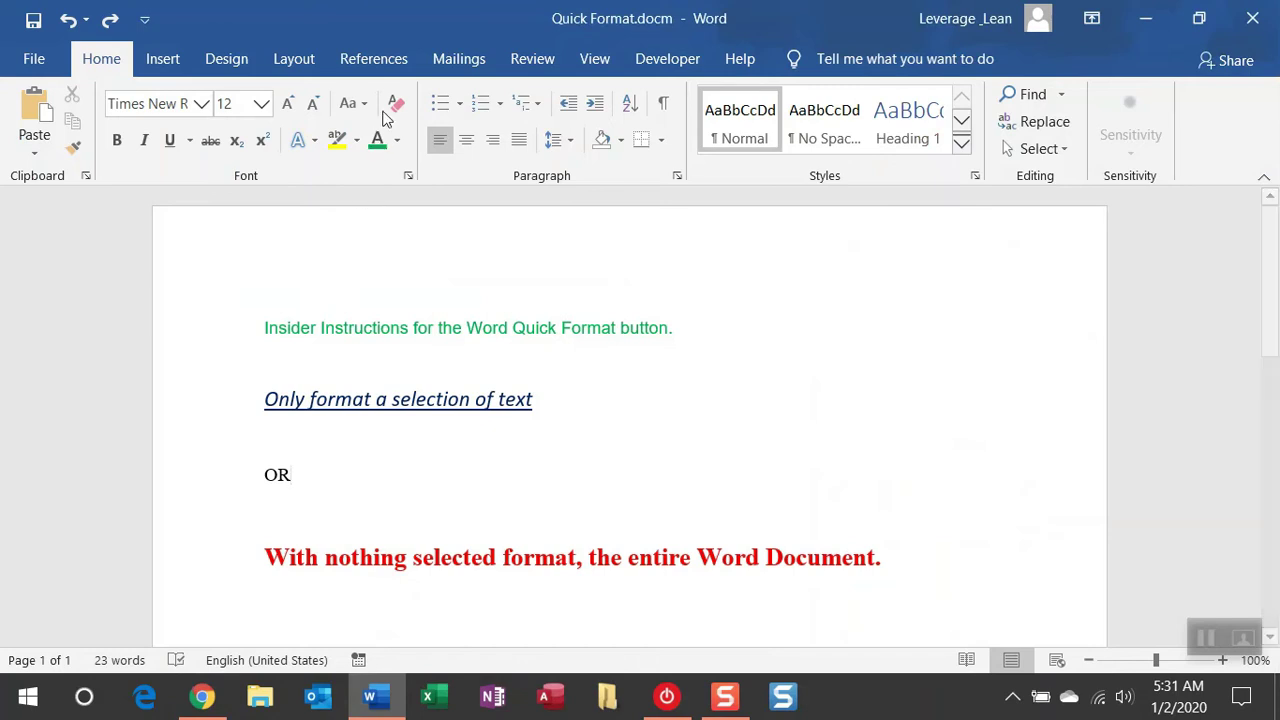
click(663, 62)
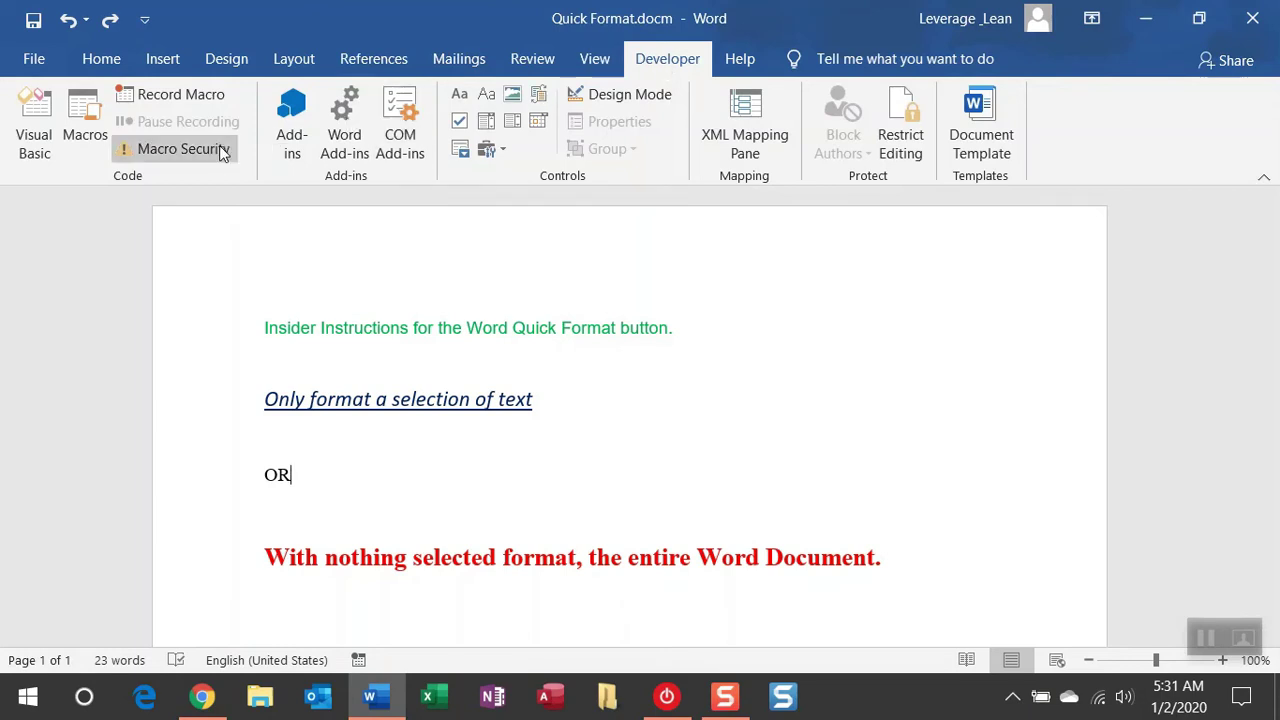
click(47, 150)
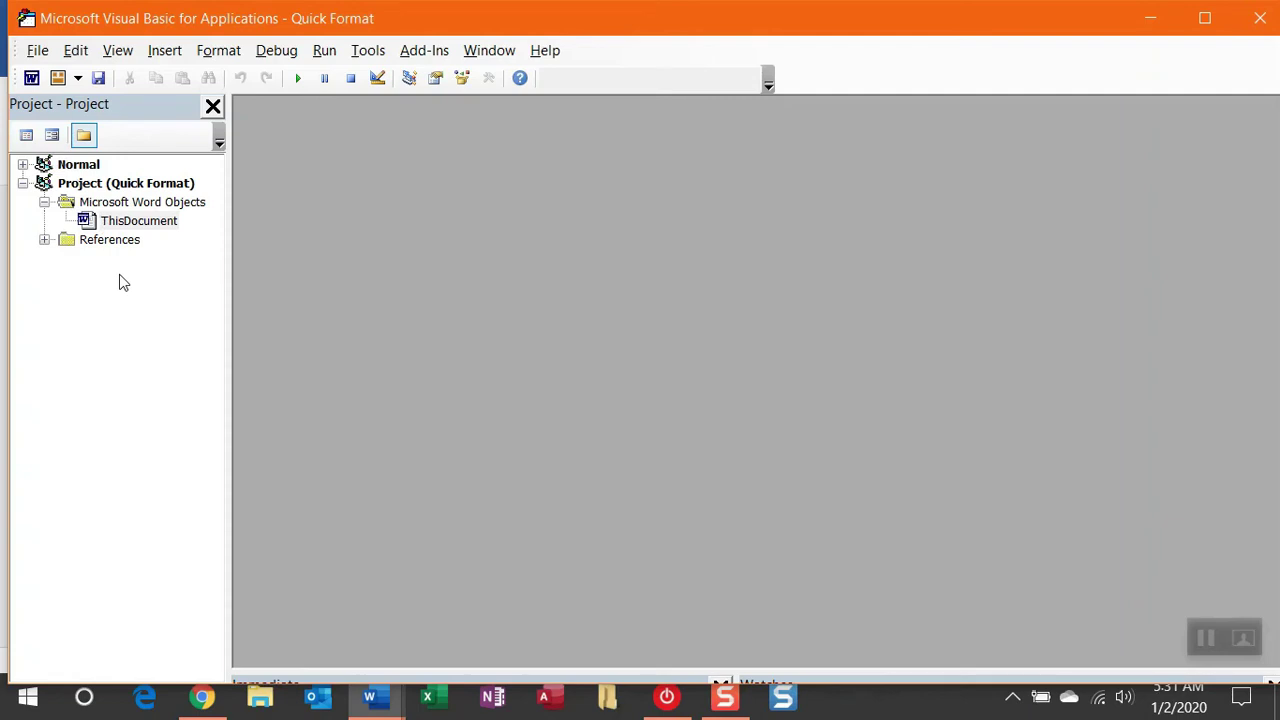
click(78, 80)
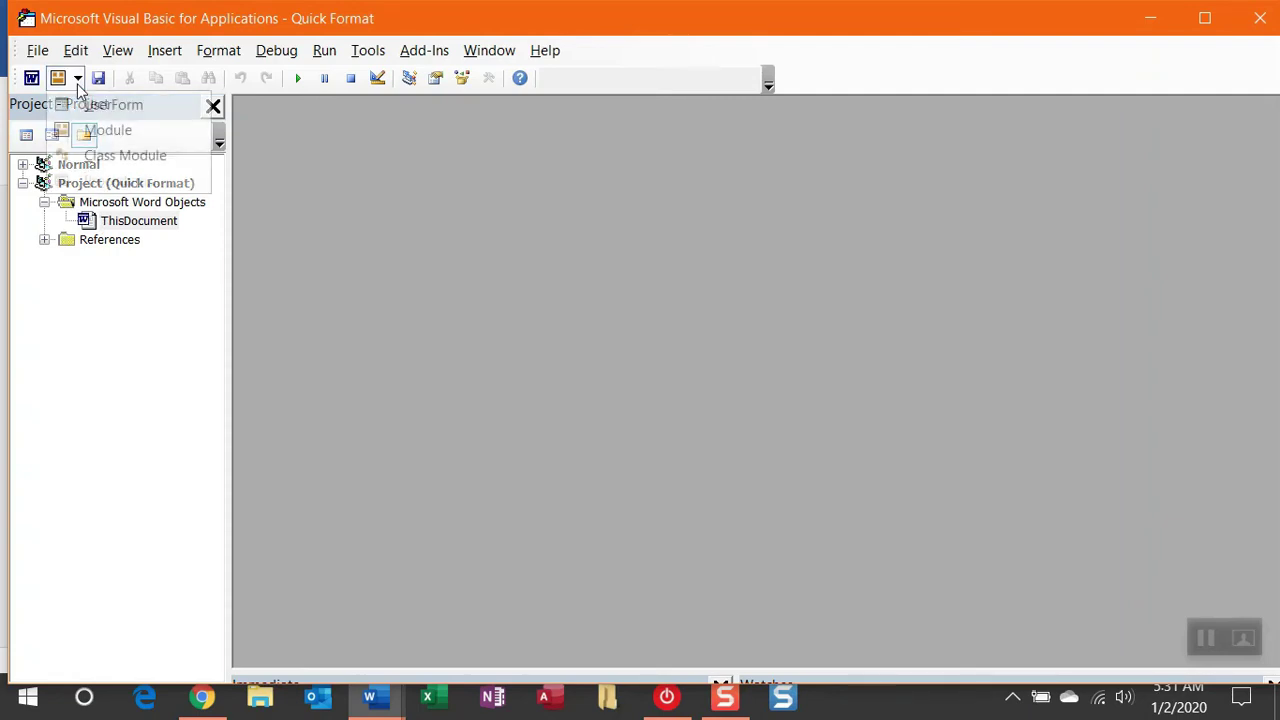
click(97, 131)
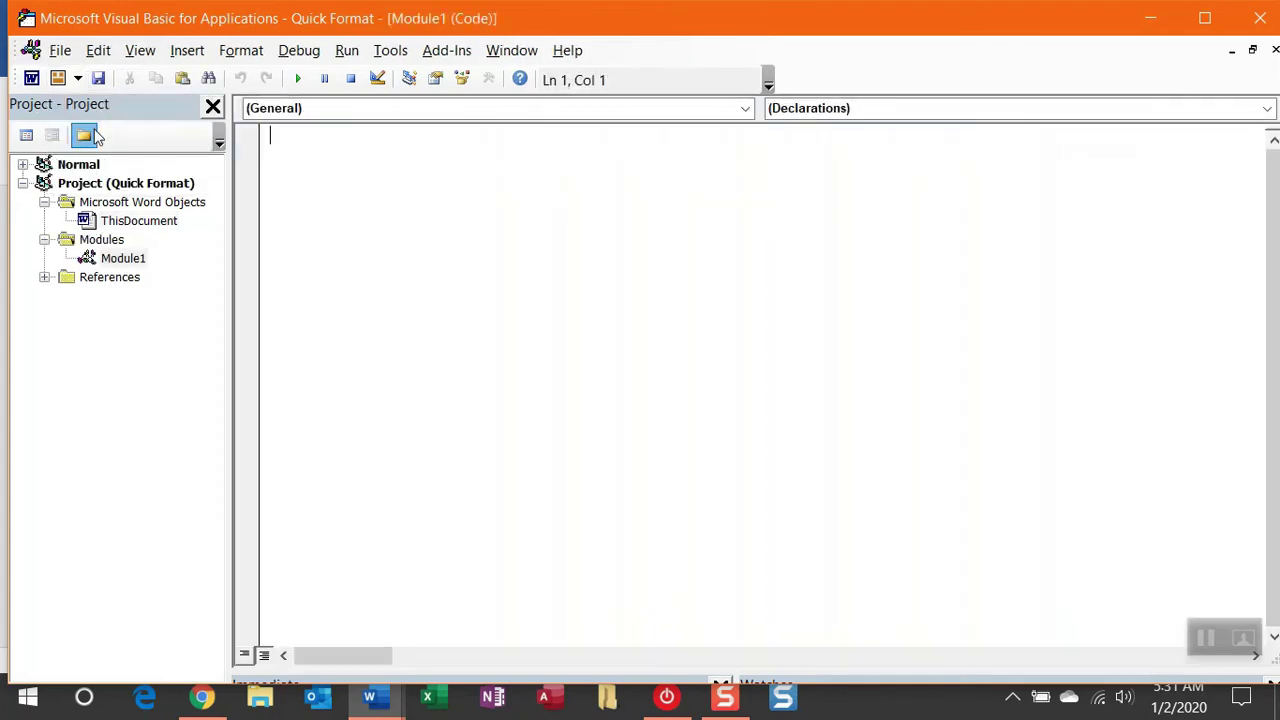
- Paste the copied macro code into Module1, save the project and close the Visual Basic editor
click(139, 261)
click(311, 158)
key(ctrl+v)
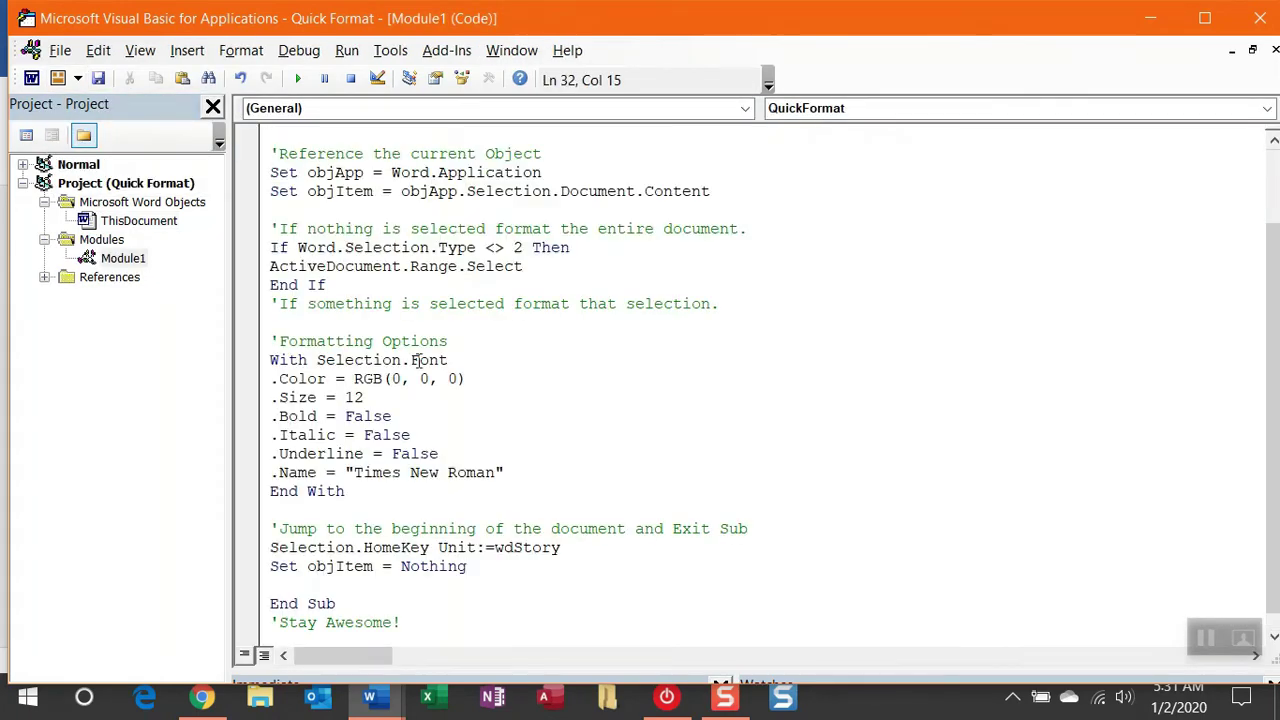
scroll(420, 350, up, 2)
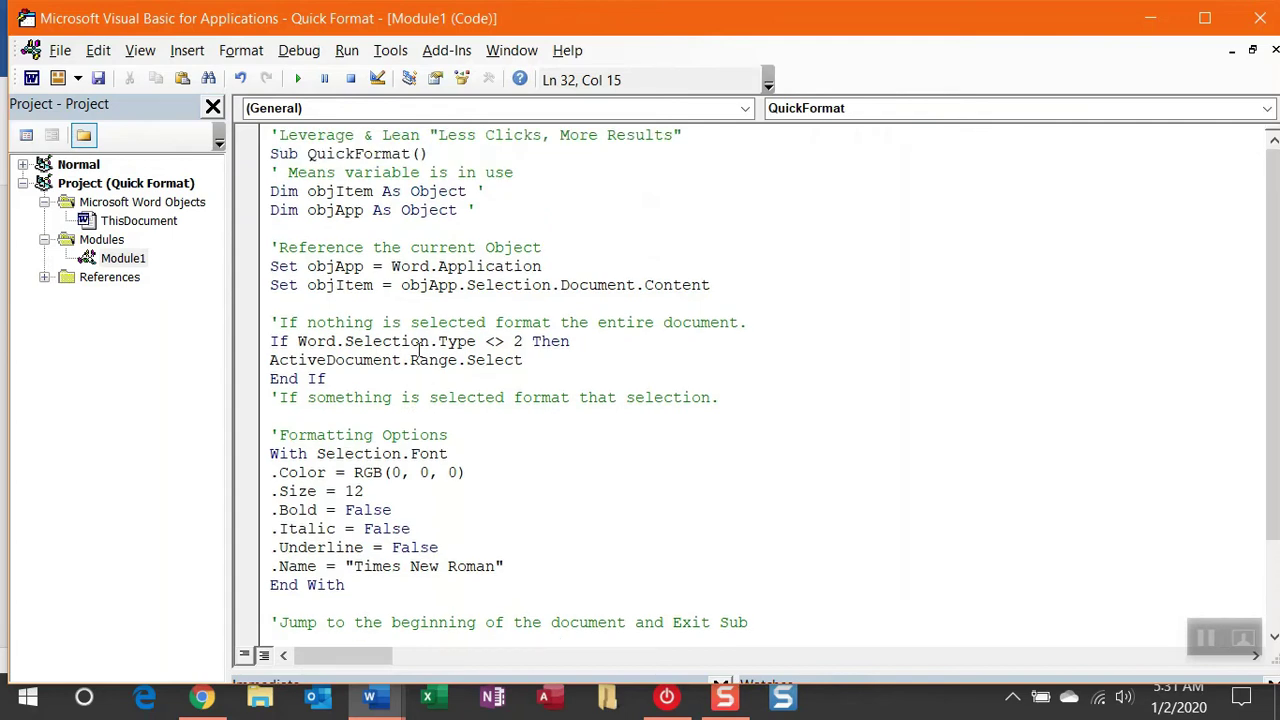
click(97, 79)
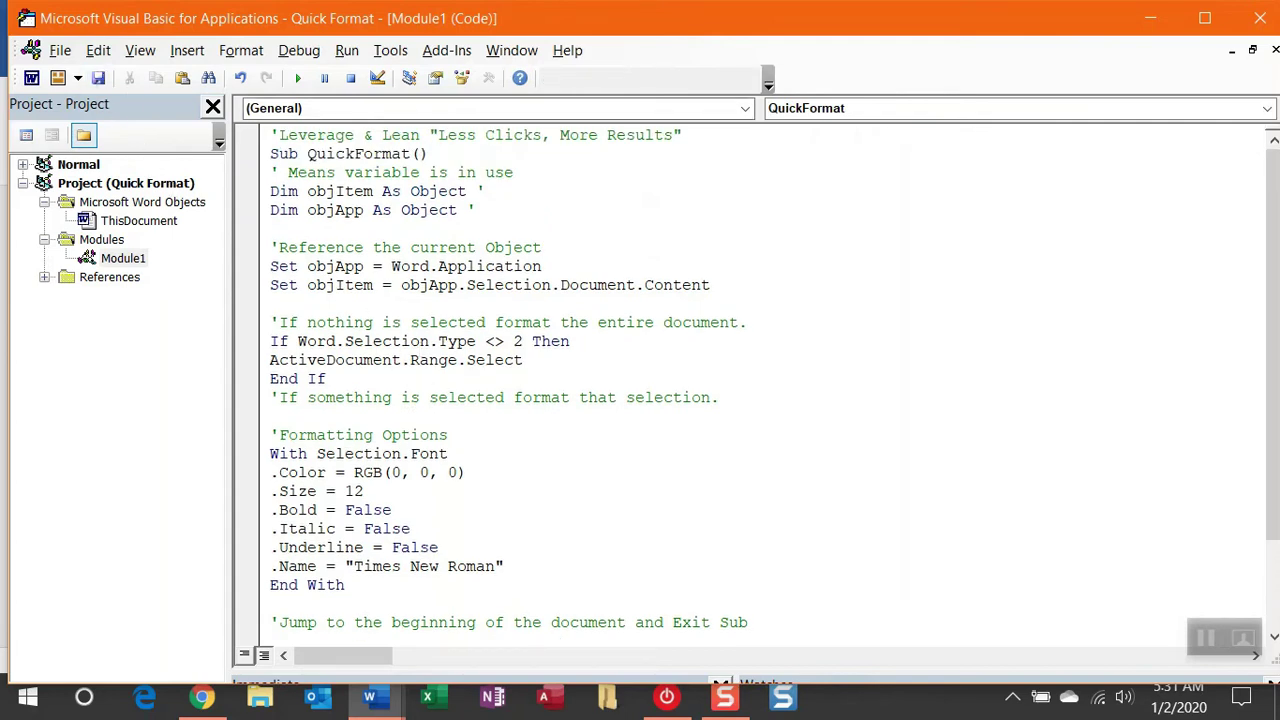
click(1260, 19)
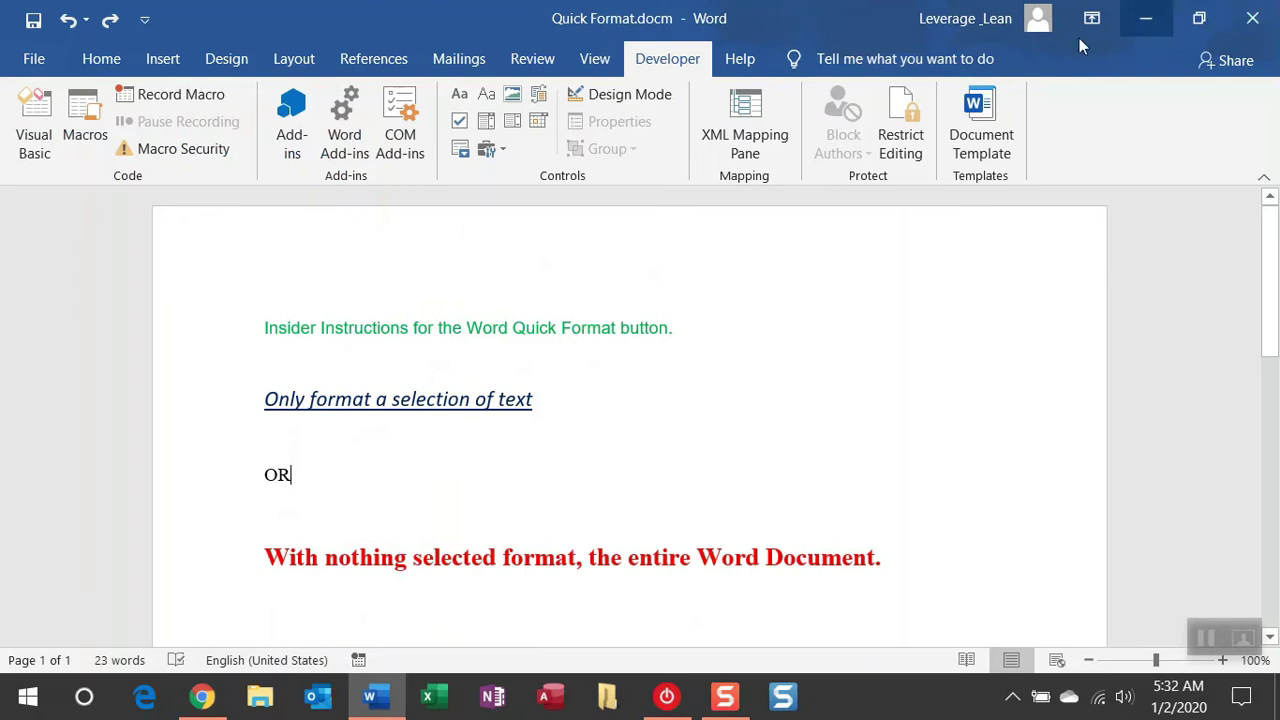
- List the macros in the ribbon customization options and select Project.Module1.QuickFormat
click(108, 62)
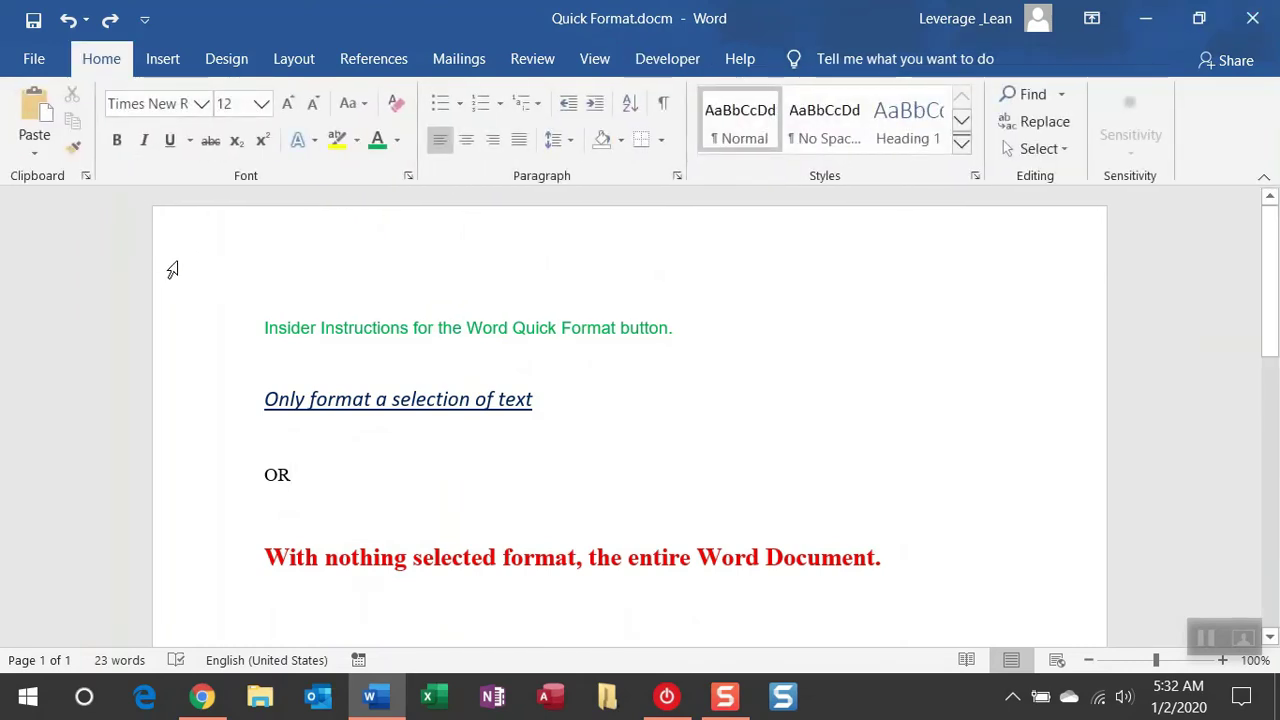
click(144, 20)
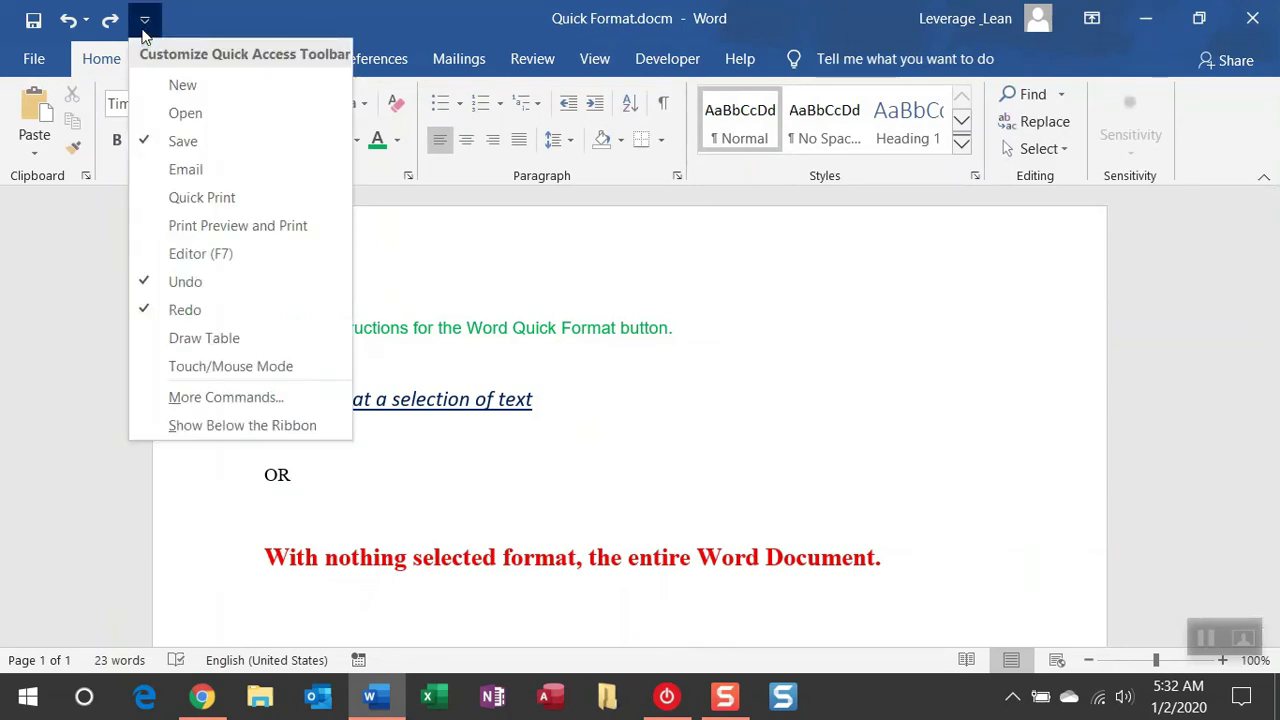
click(220, 402)
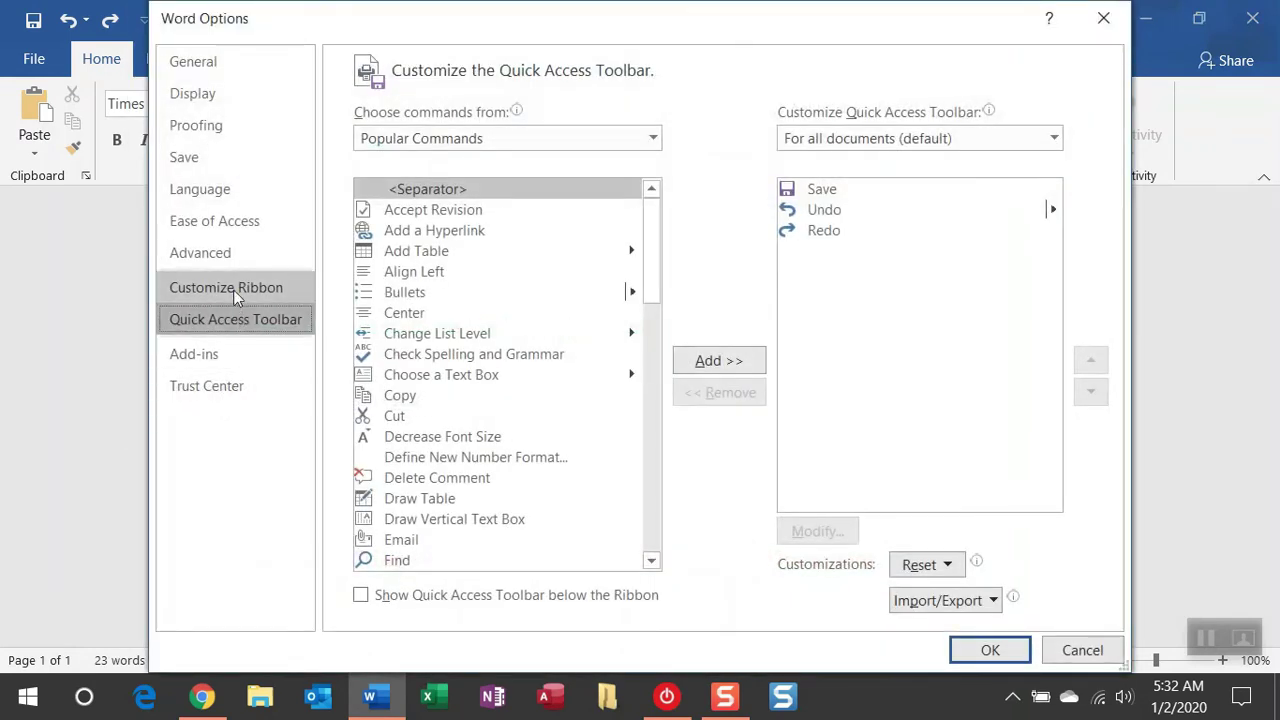
click(237, 291)
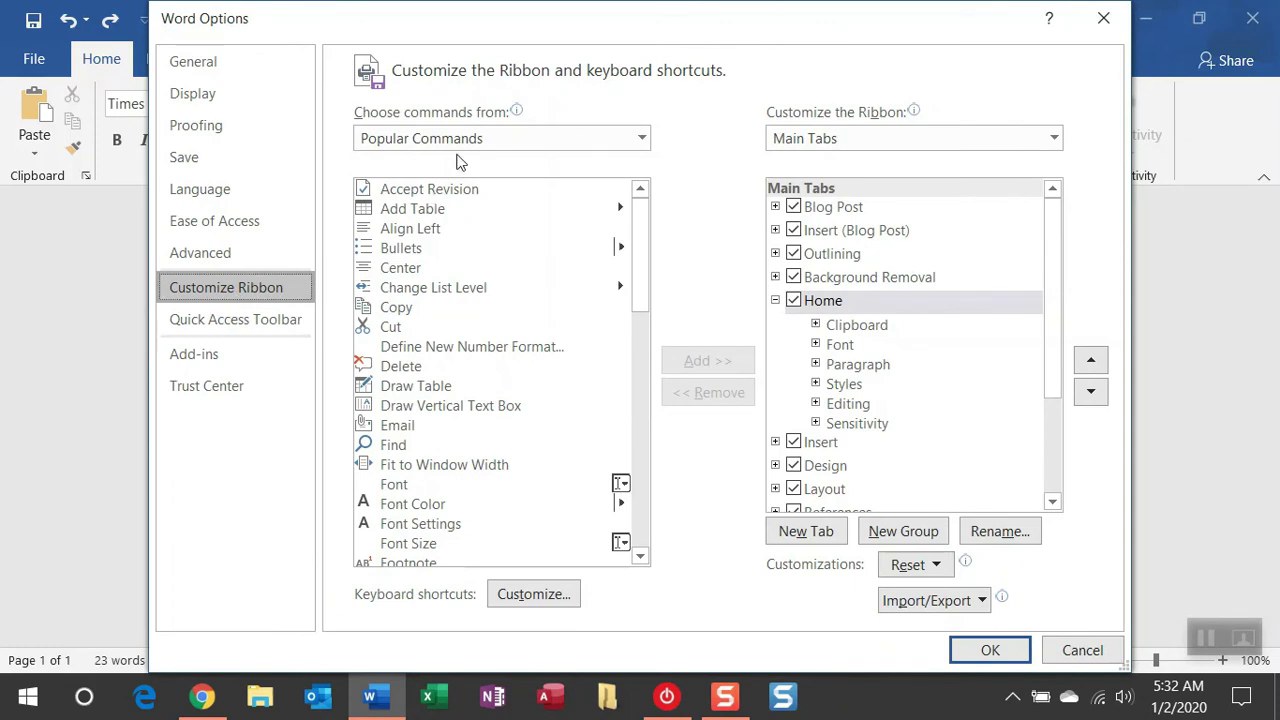
click(641, 138)
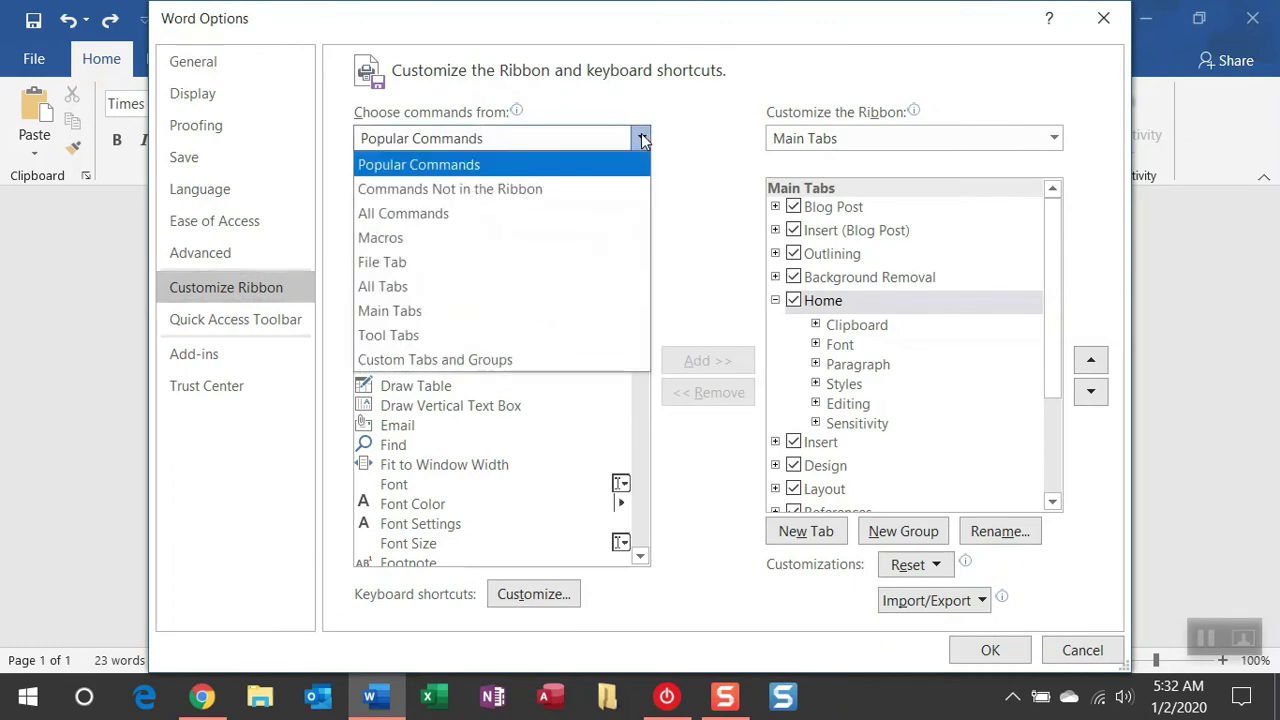
click(563, 241)
click(530, 197)
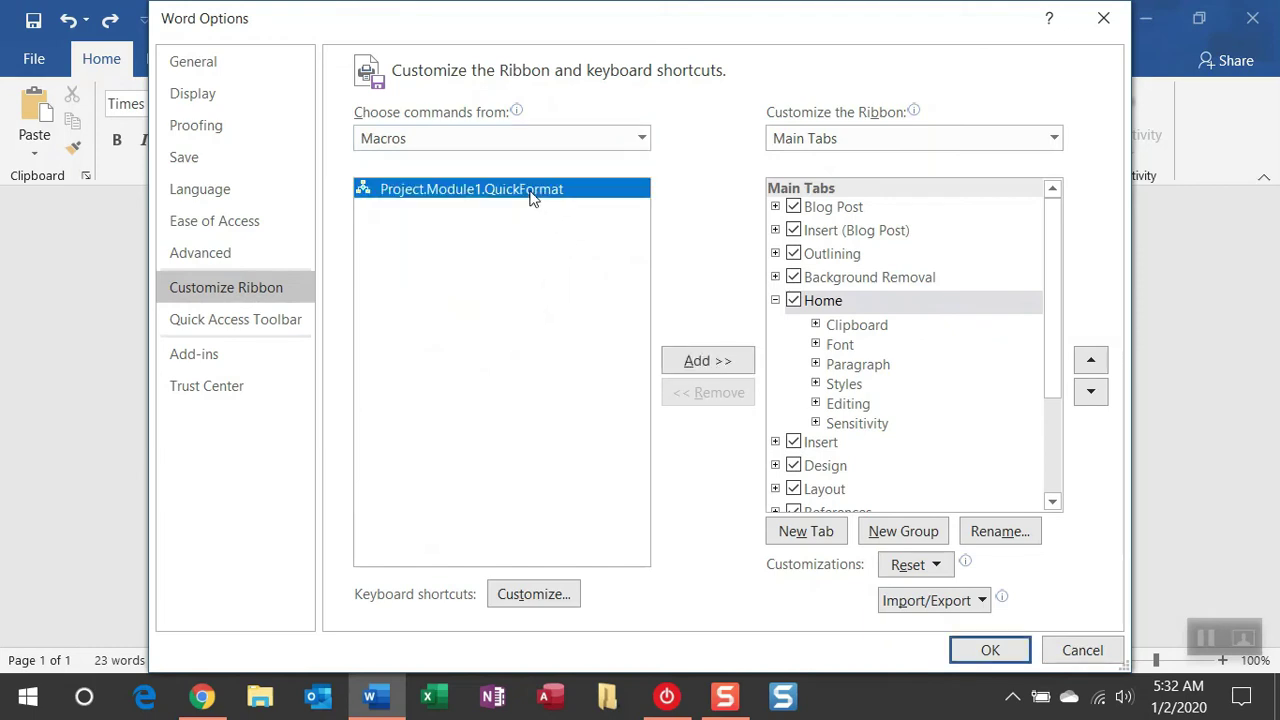
- Add a new custom group to the Home tab and clear its display name
click(834, 306)
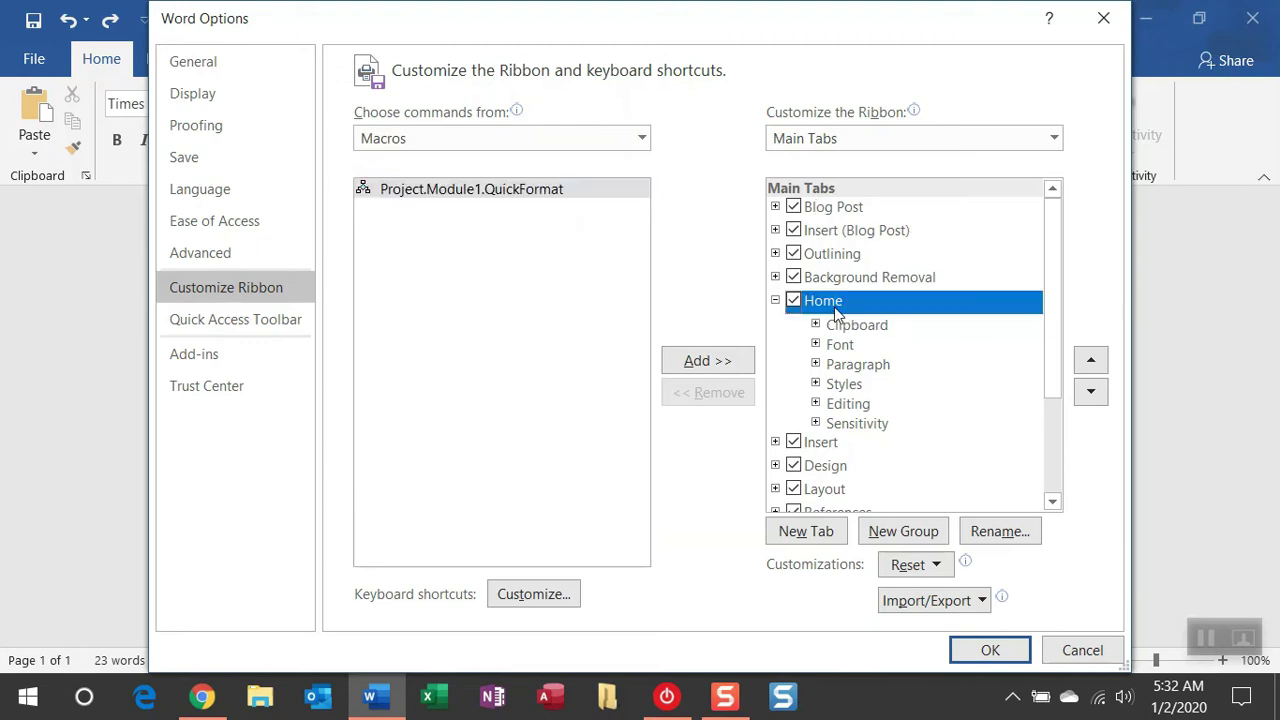
click(916, 535)
click(862, 447)
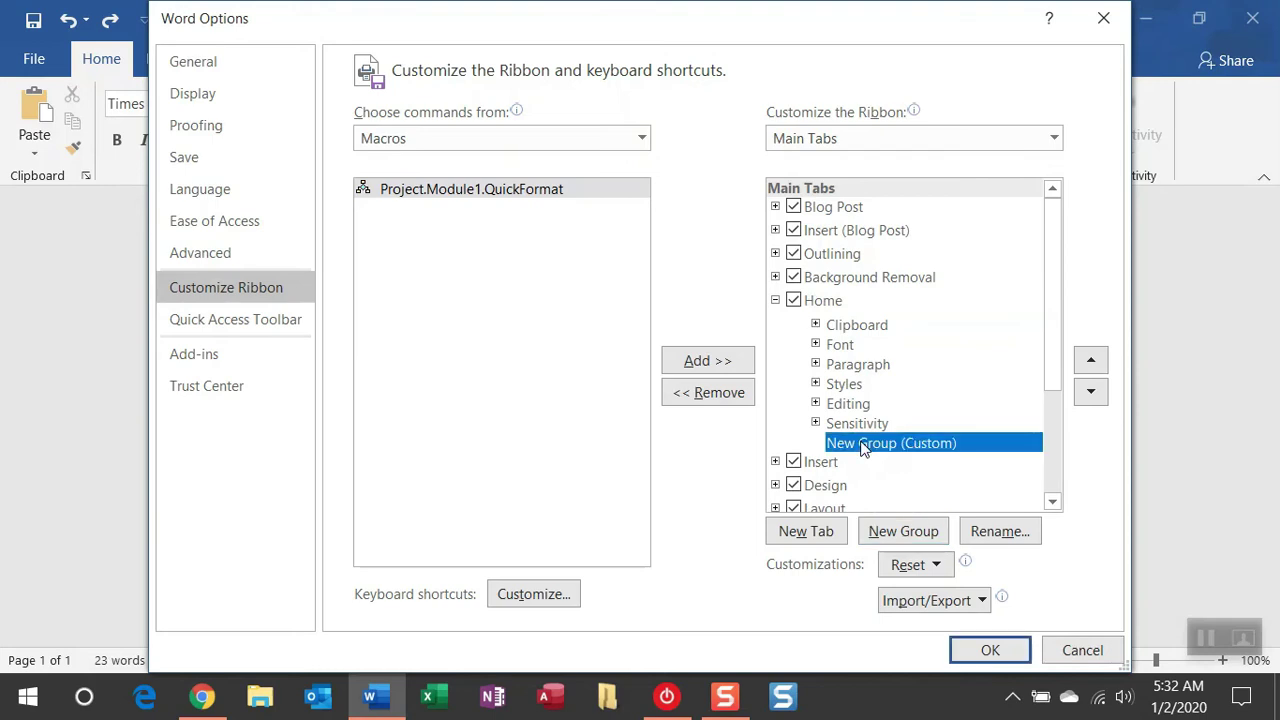
click(1000, 533)
drag(668, 468, 534, 471)
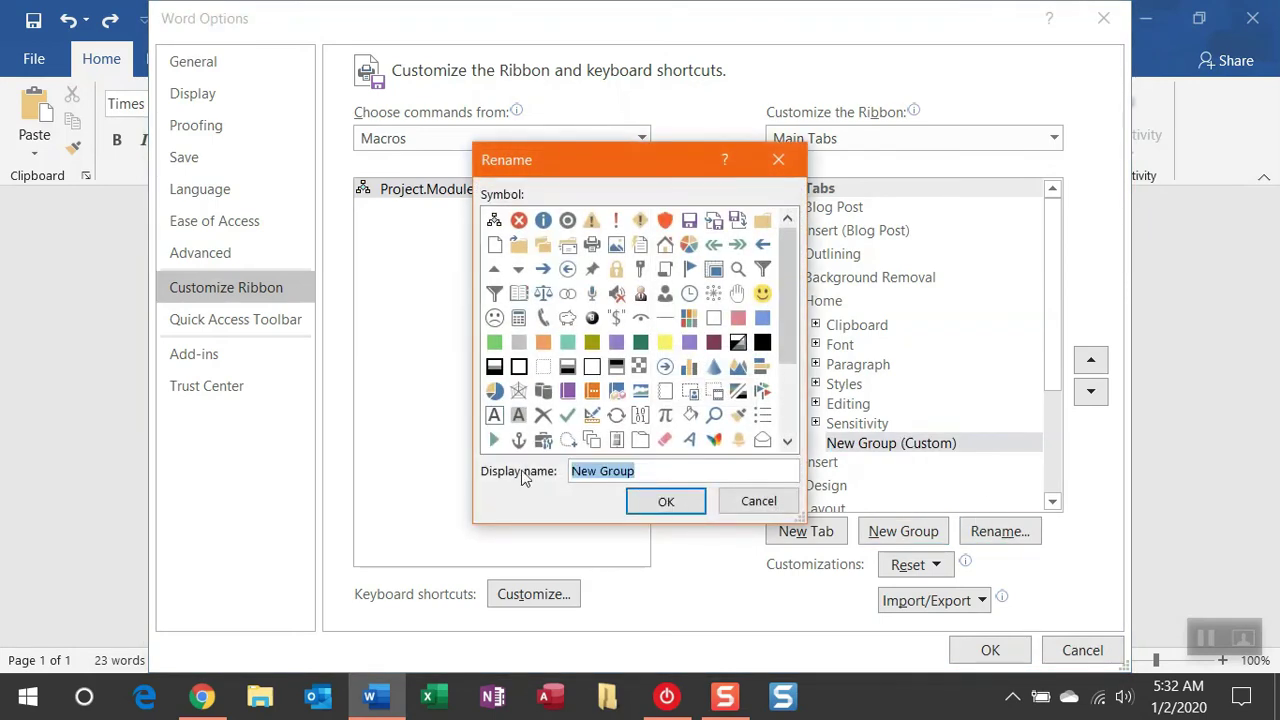
key(BackSpace)
click(660, 502)
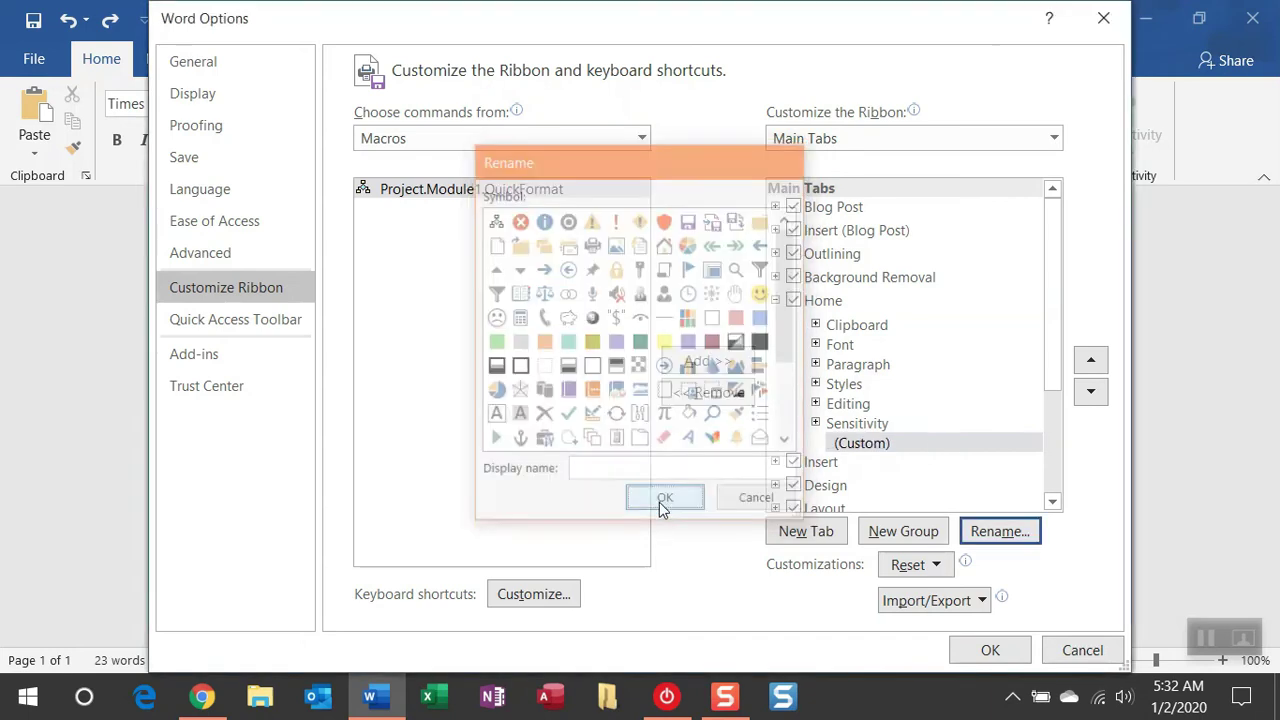
- Move the unnamed custom group up so it sits between Clipboard and Font on the Home tab
click(858, 446)
click(1090, 366)
click(1090, 366)
click(1090, 366)
click(1090, 366)
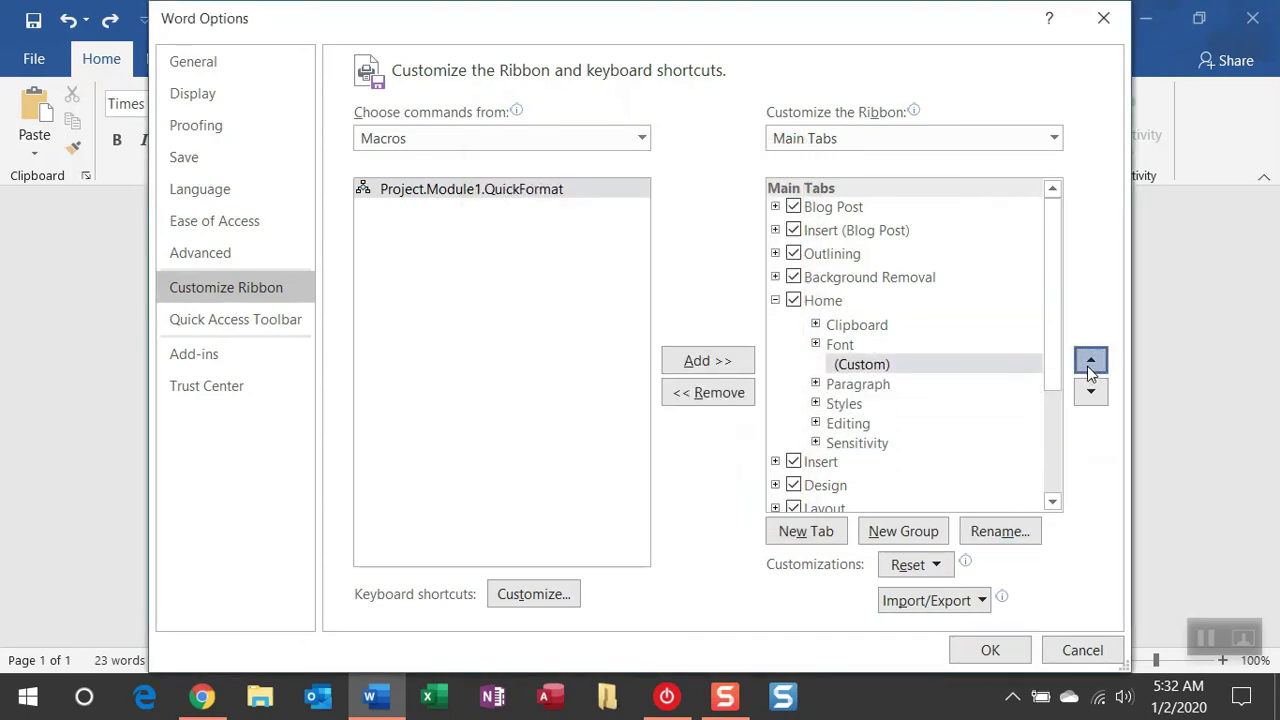
click(1090, 368)
click(846, 383)
click(848, 352)
click(848, 360)
click(849, 349)
click(849, 362)
click(851, 350)
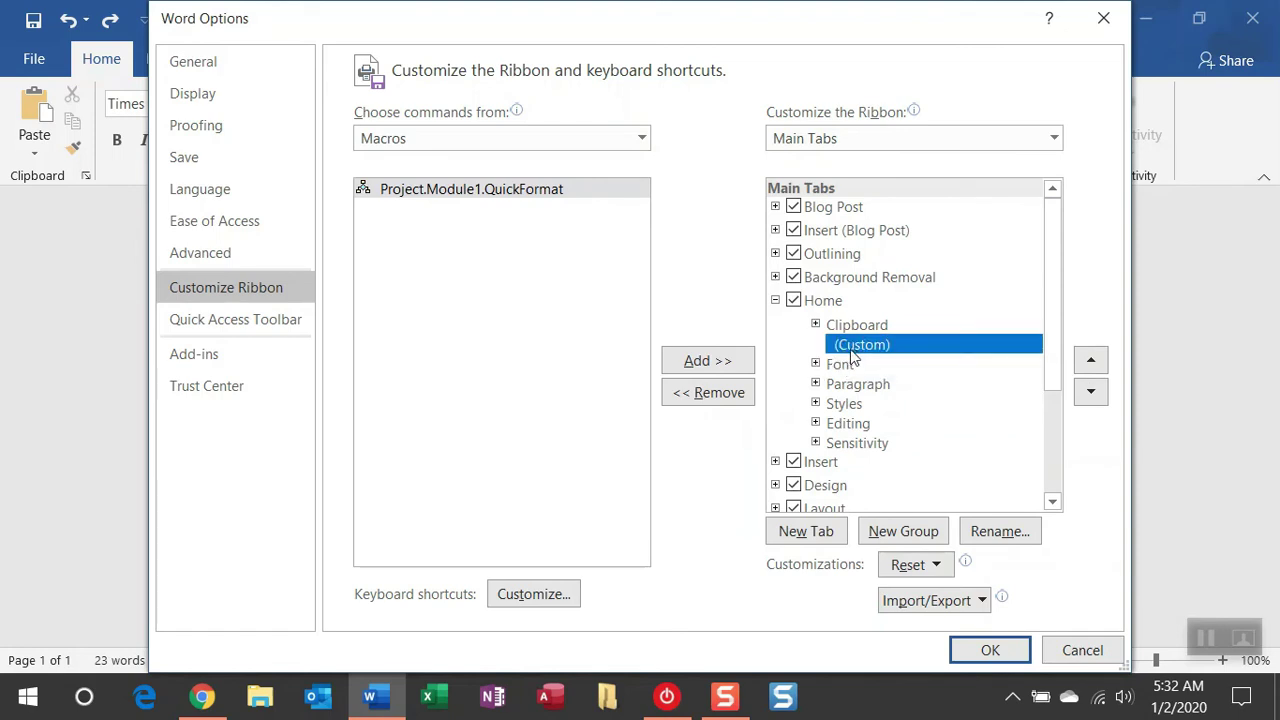
- Add the Project.Module1.QuickFormat macro to the unnamed custom group
click(457, 189)
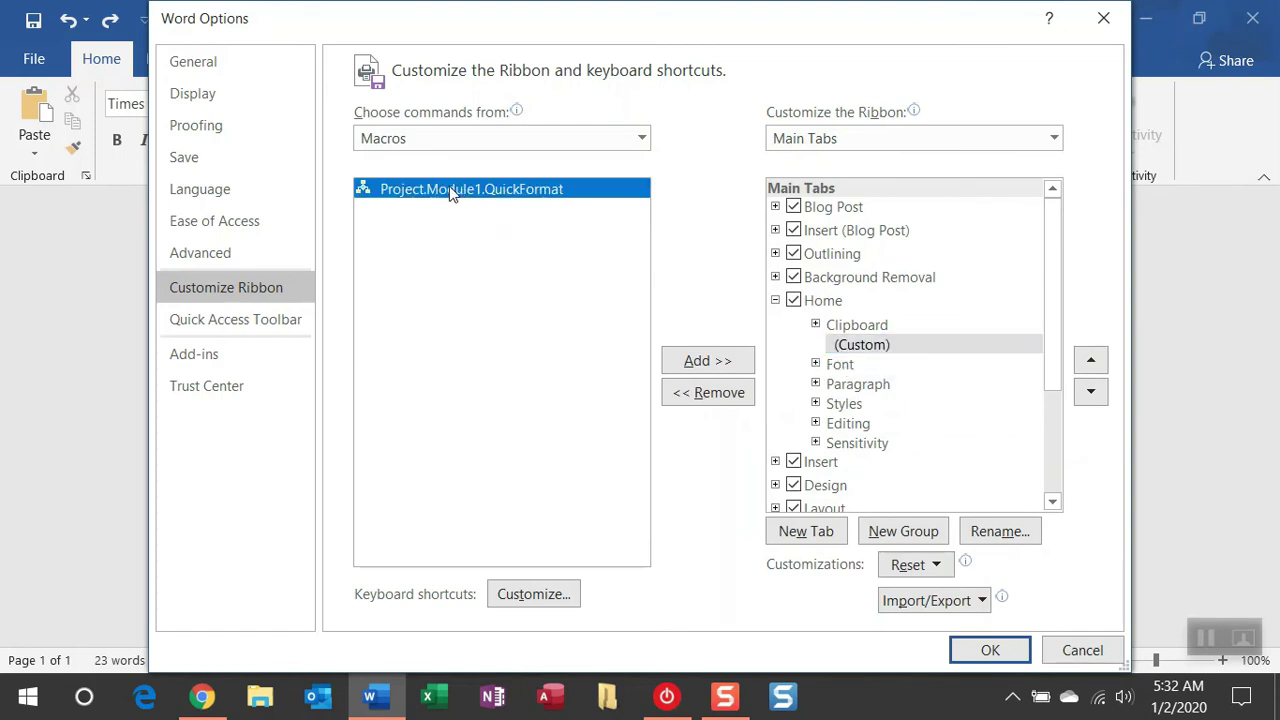
click(702, 361)
click(850, 346)
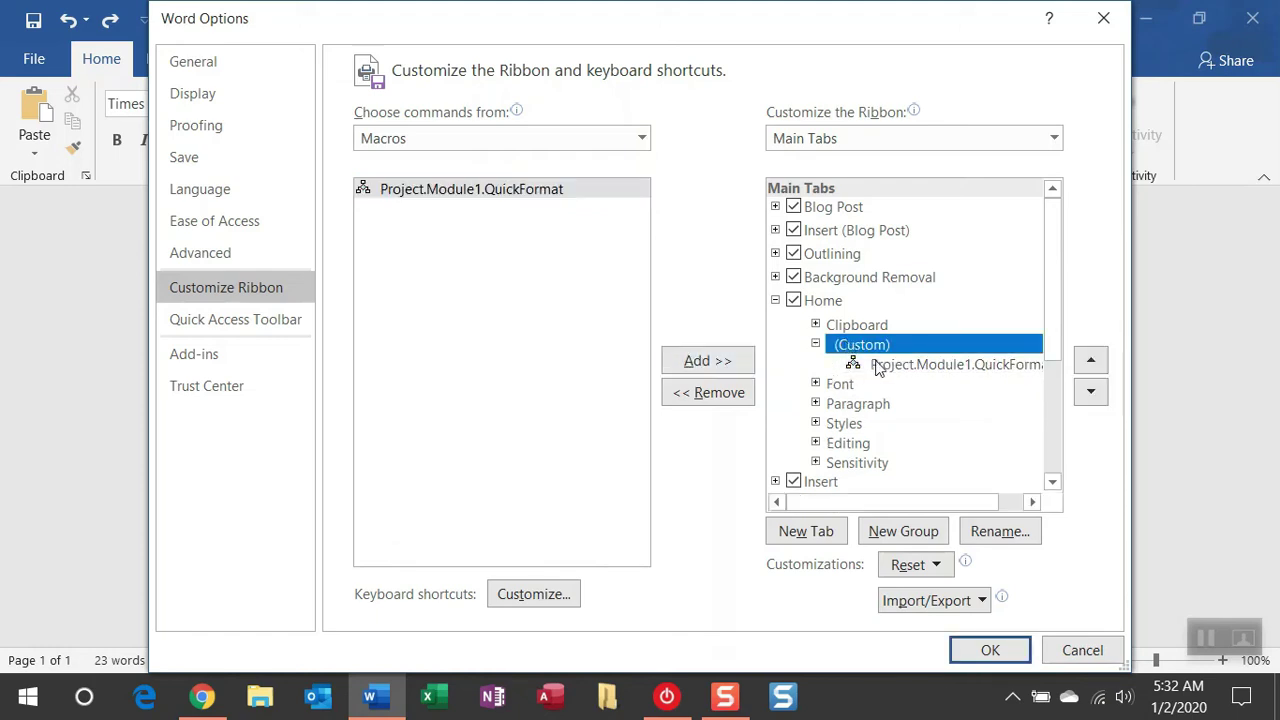
- Rename the macro command in the custom group as "Quick Format" and give it the multicoloured pie chart symbol
click(923, 368)
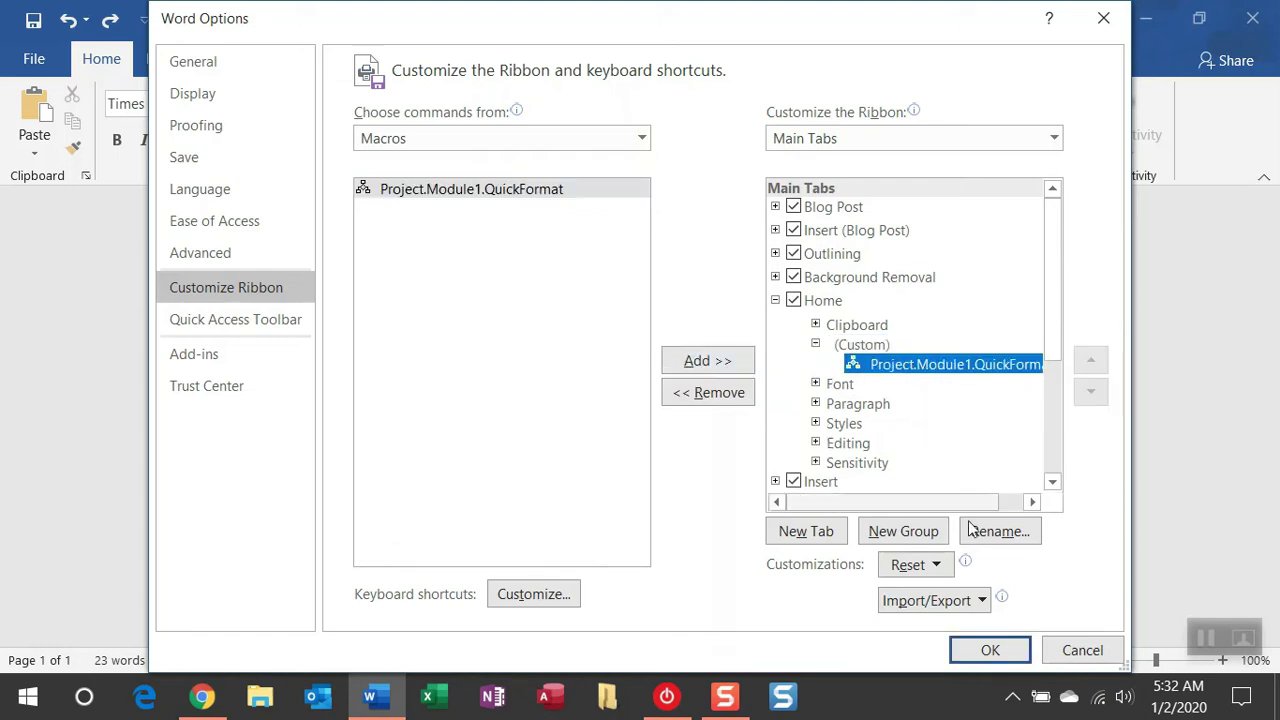
click(998, 531)
drag(664, 470, 455, 470)
key(BackSpace)
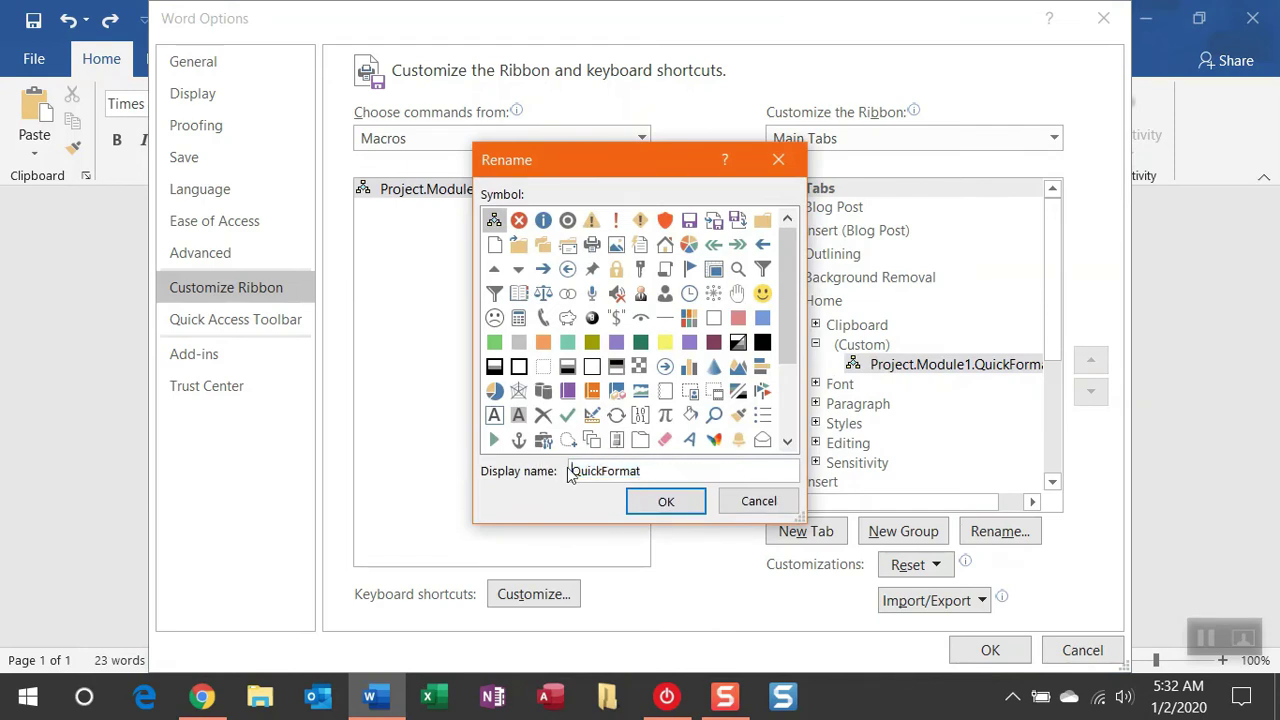
click(603, 471)
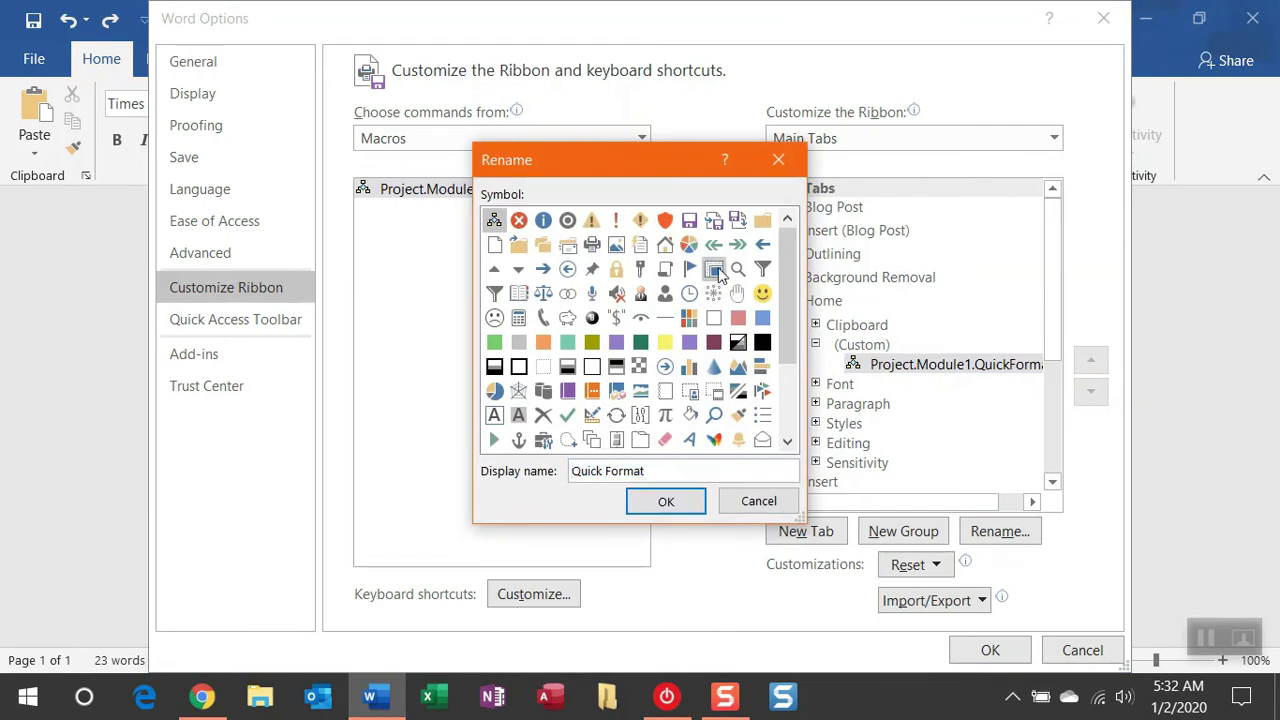
click(689, 244)
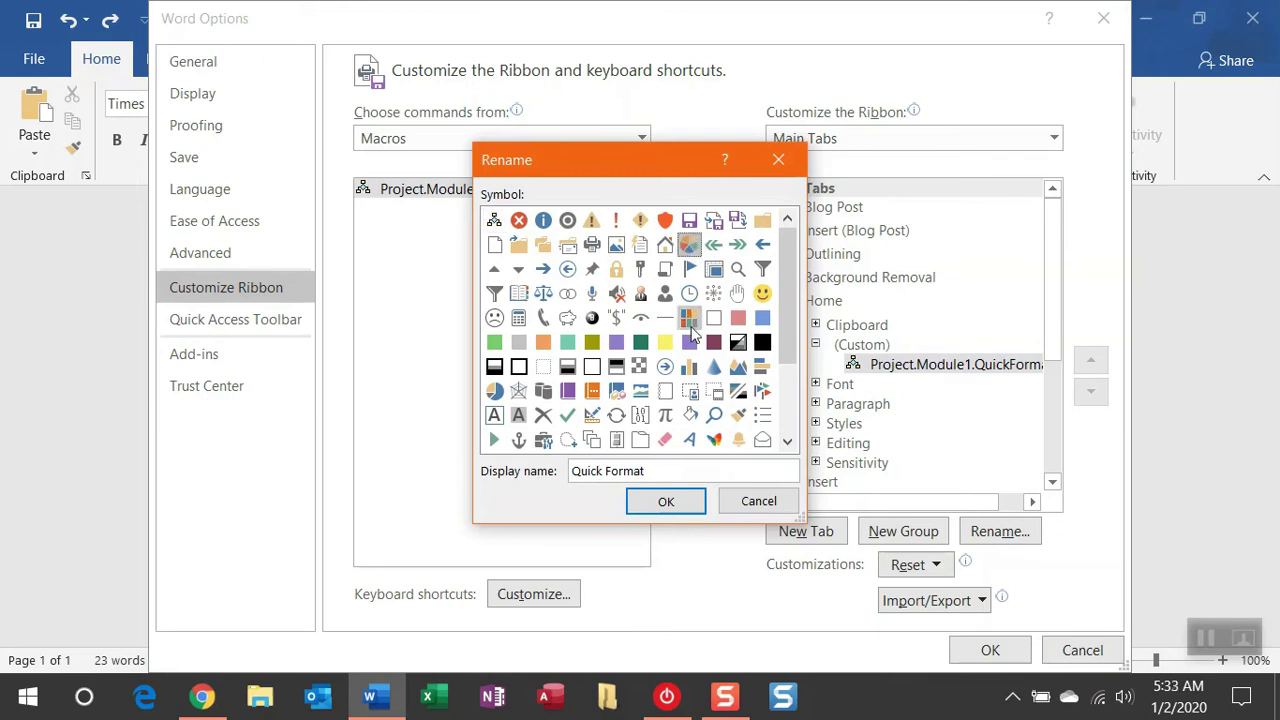
click(666, 501)
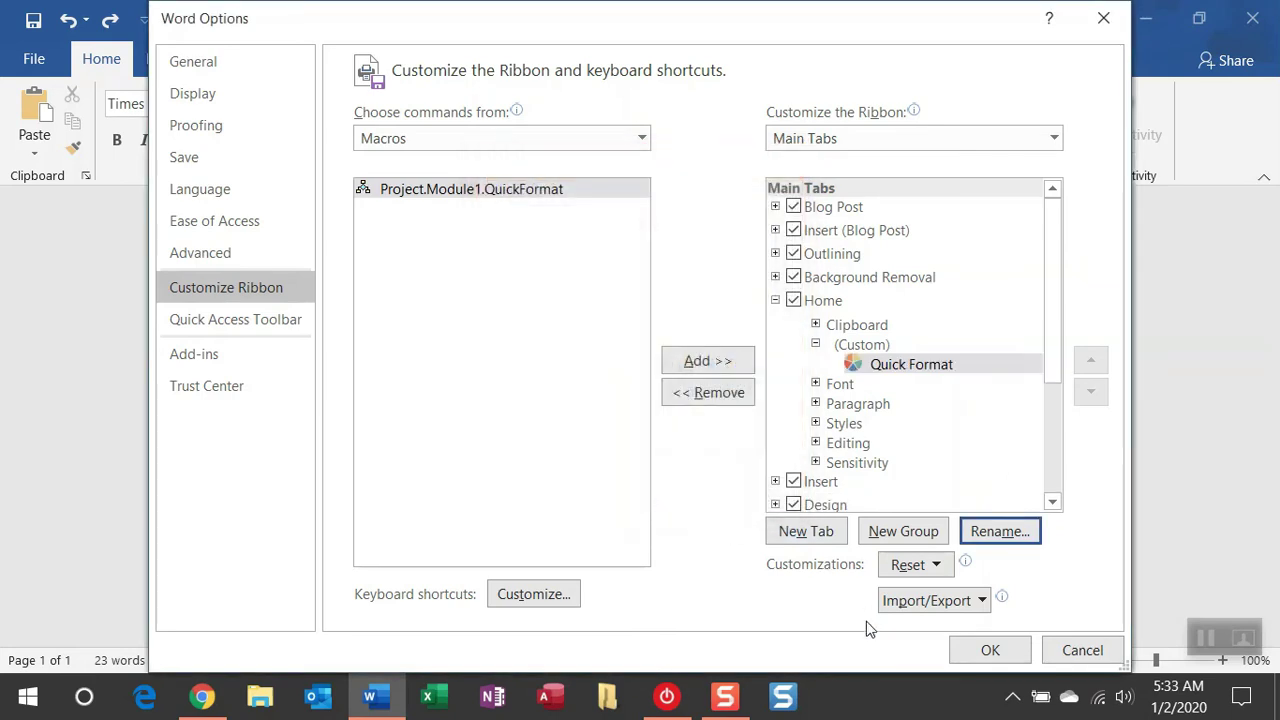
- Apply the ribbon customization and run Quick Format on the entire document with nothing selected
click(962, 646)
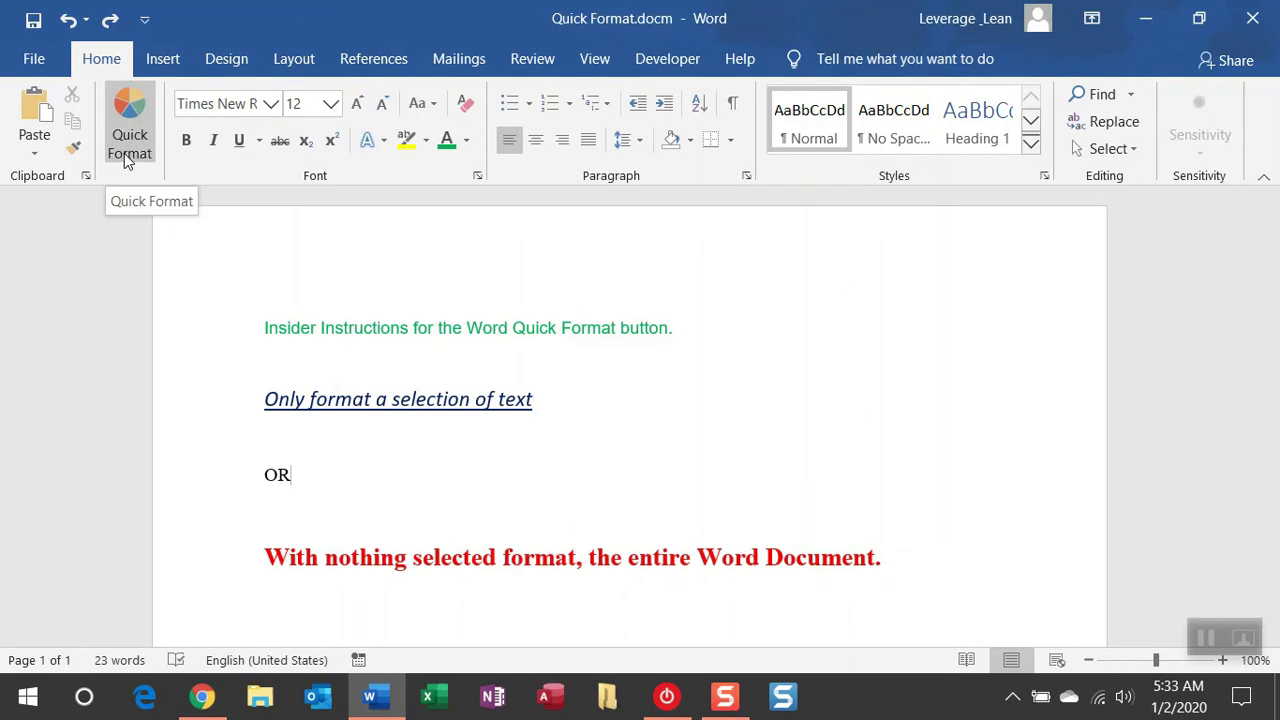
click(128, 150)
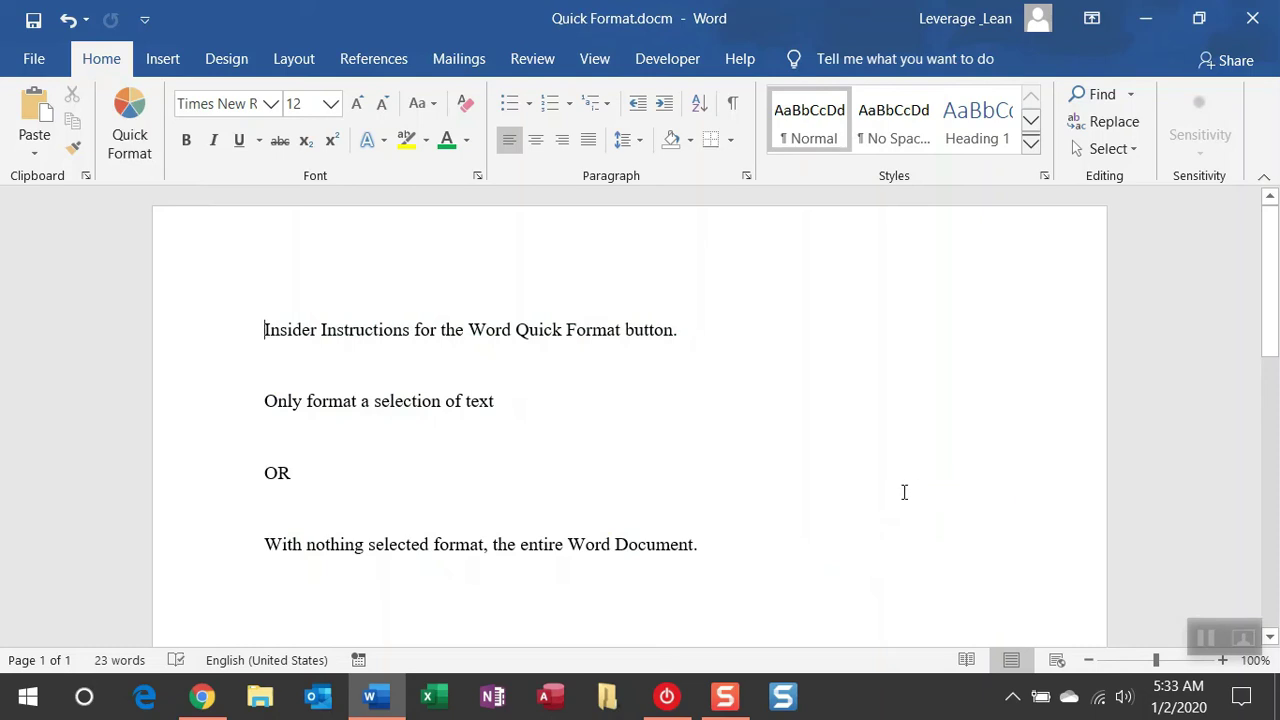
- Switch back to the macro's web page in Chrome and review the Customization notes for code lines 19 to 24
click(202, 697)
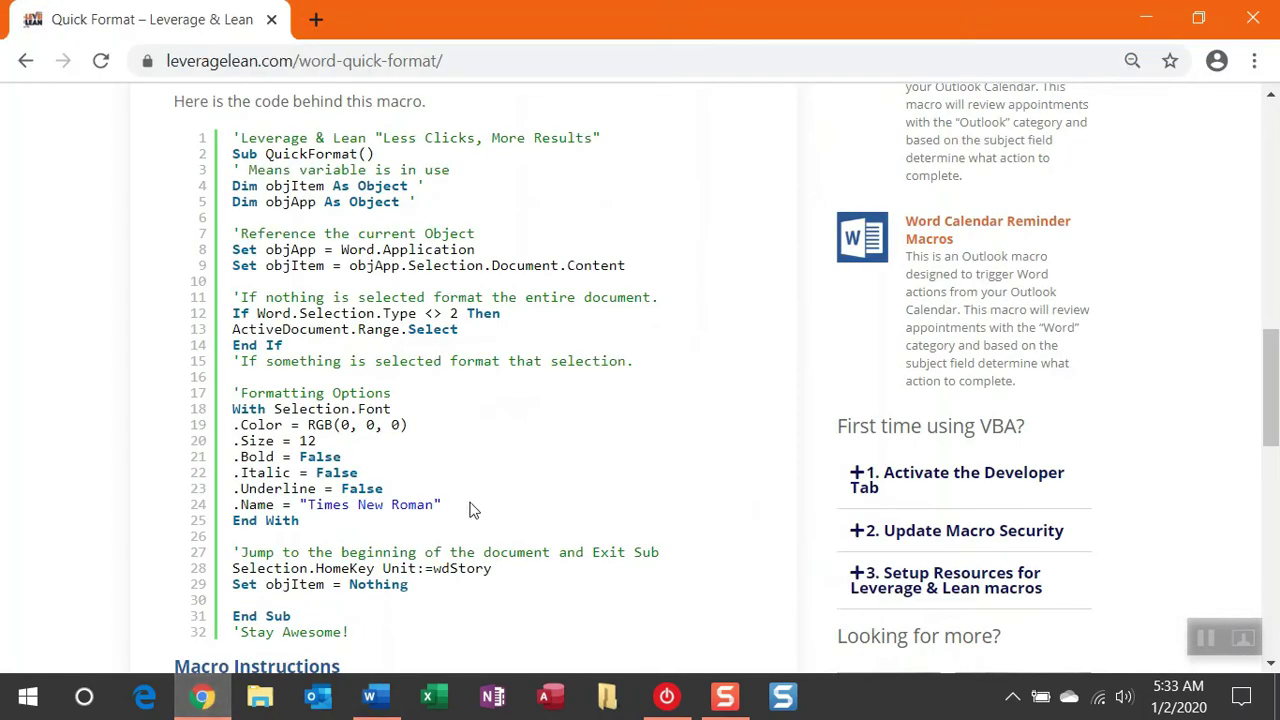
scroll(480, 512, up, 1)
scroll(480, 512, down, 3)
scroll(480, 515, down, 1)
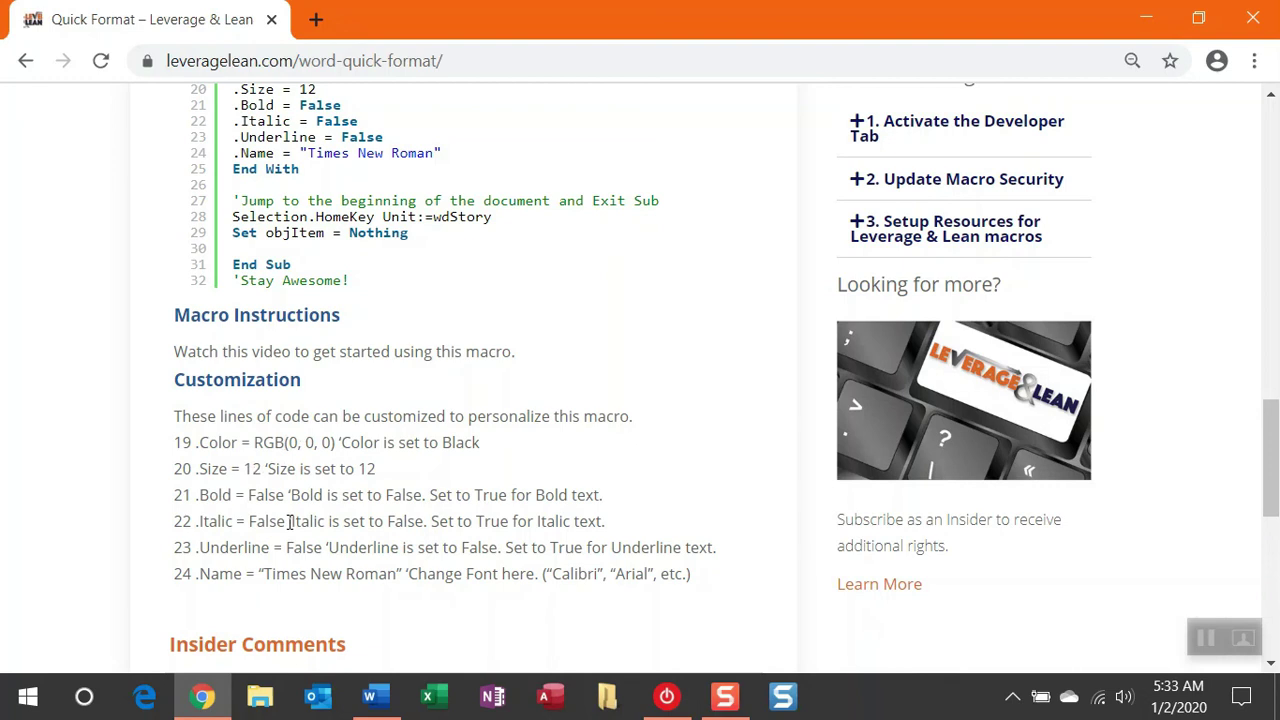
scroll(290, 521, down, 2)
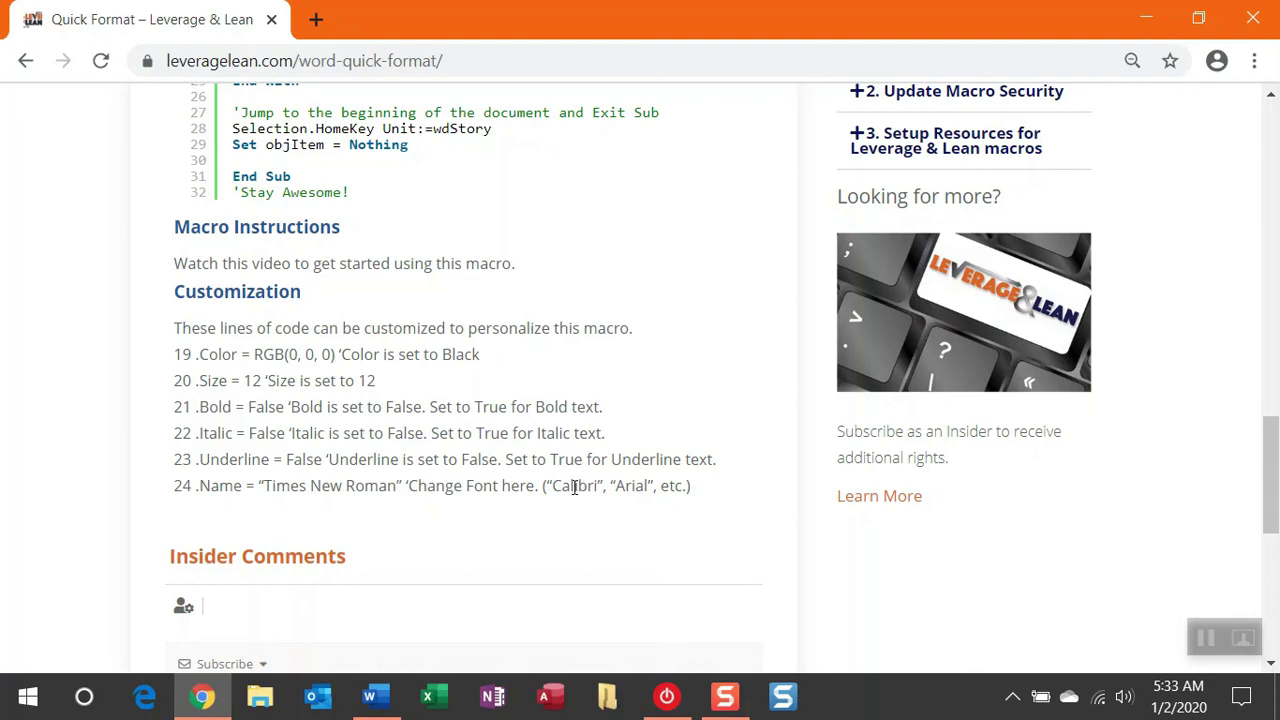
scroll(574, 487, up, 7)
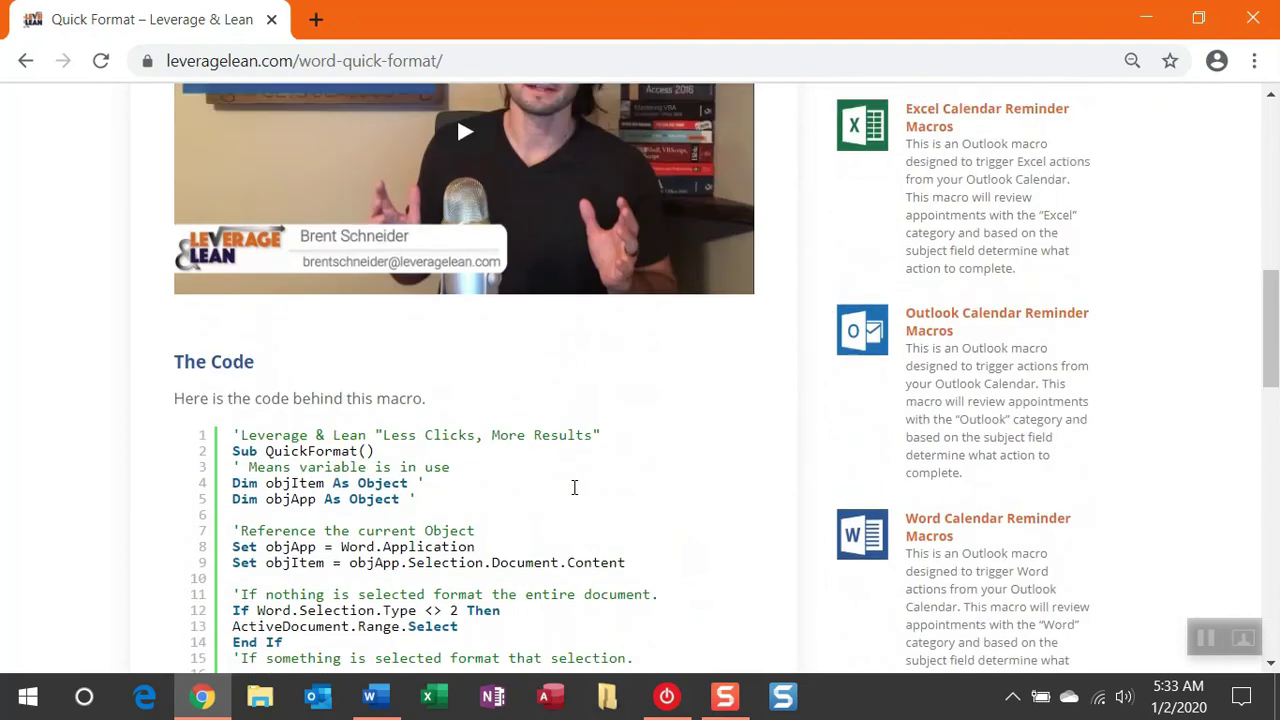
scroll(574, 487, up, 9)
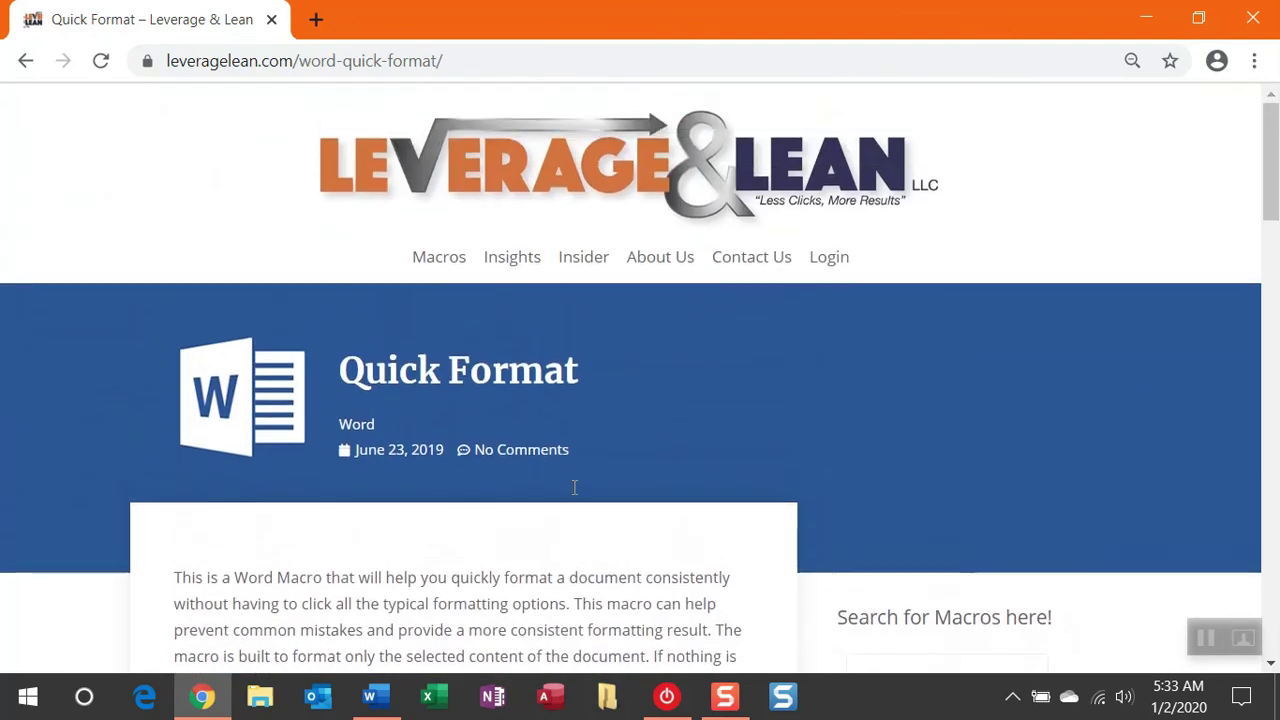